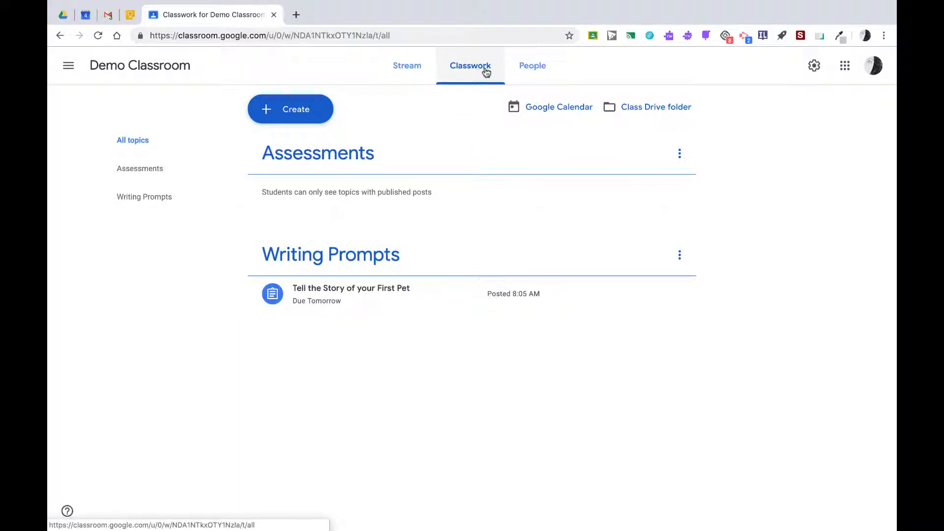
# Step: Create a quiz assignment for all students in Demo Classroom, titled "General Knowledge Quiz"
pyautogui.click(284, 118)
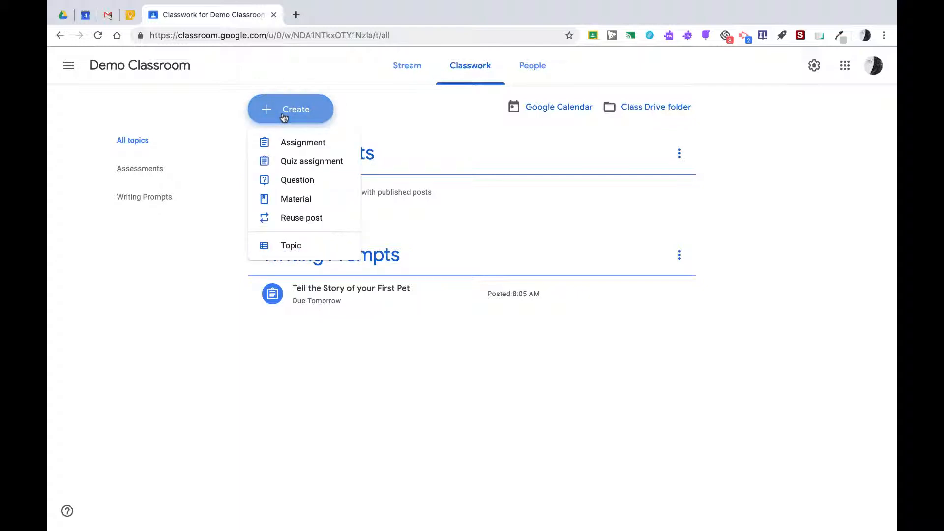
pyautogui.click(306, 166)
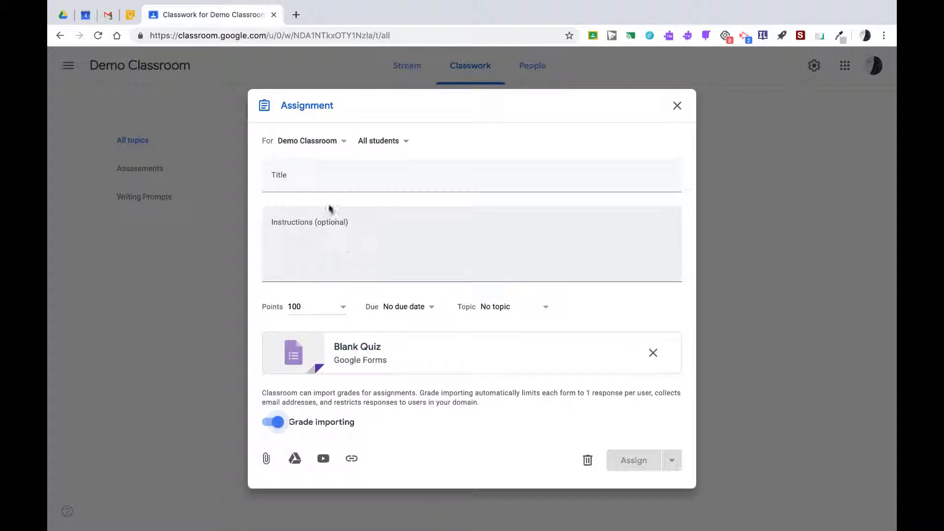
pyautogui.click(339, 142)
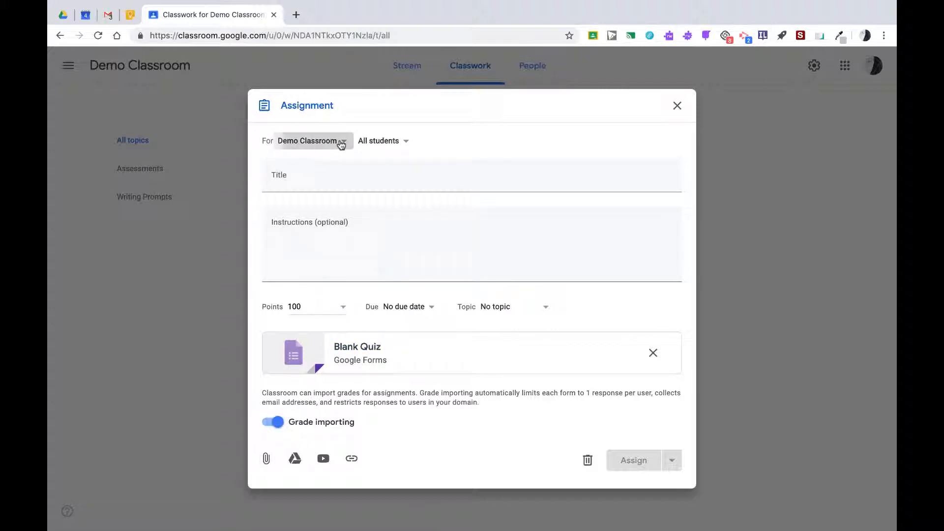
pyautogui.click(460, 138)
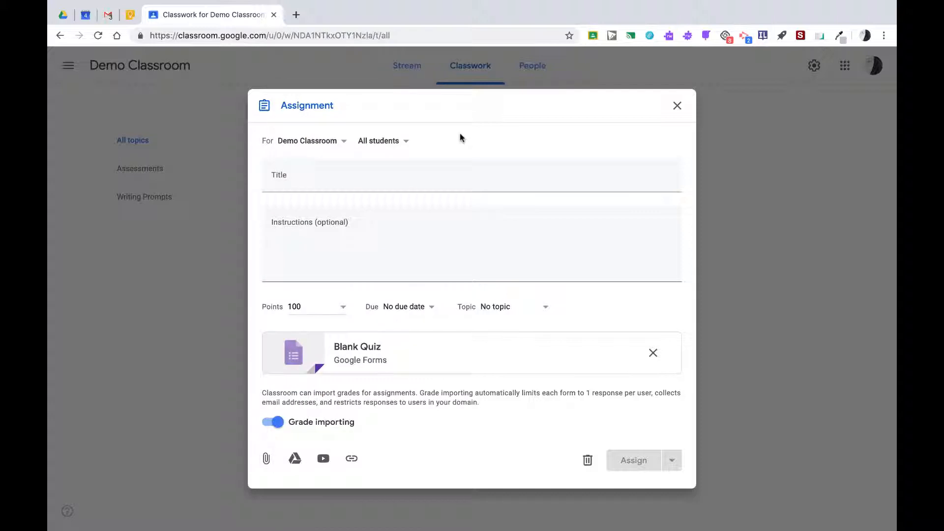
pyautogui.click(407, 143)
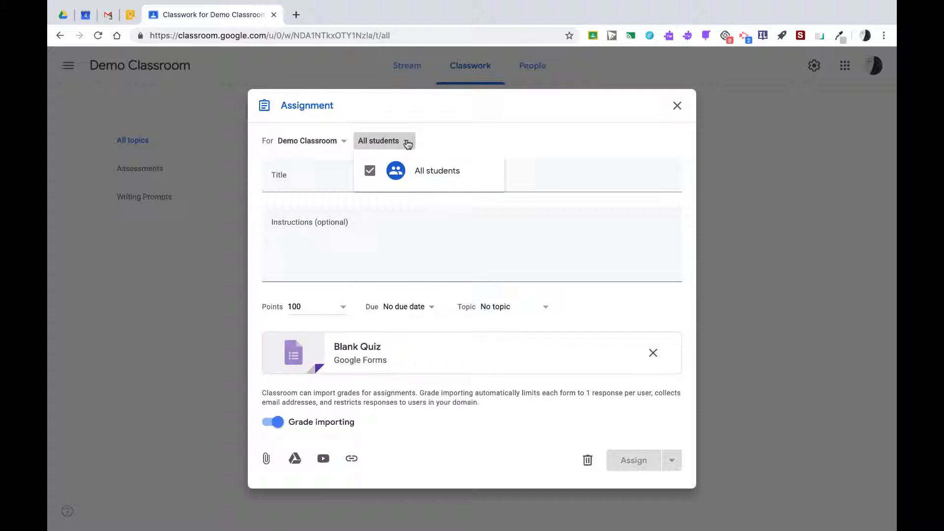
pyautogui.click(432, 144)
pyautogui.click(289, 178)
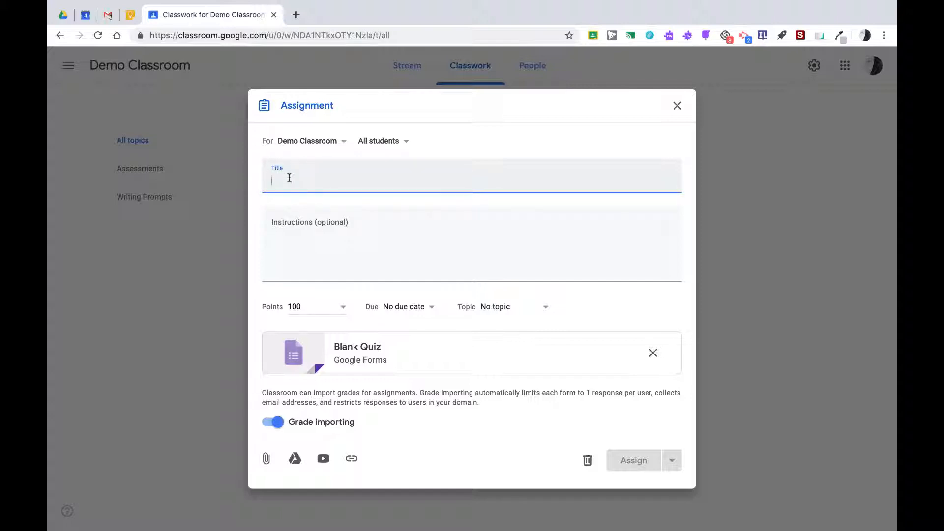
pyautogui.write('General Knowledge Quiz')
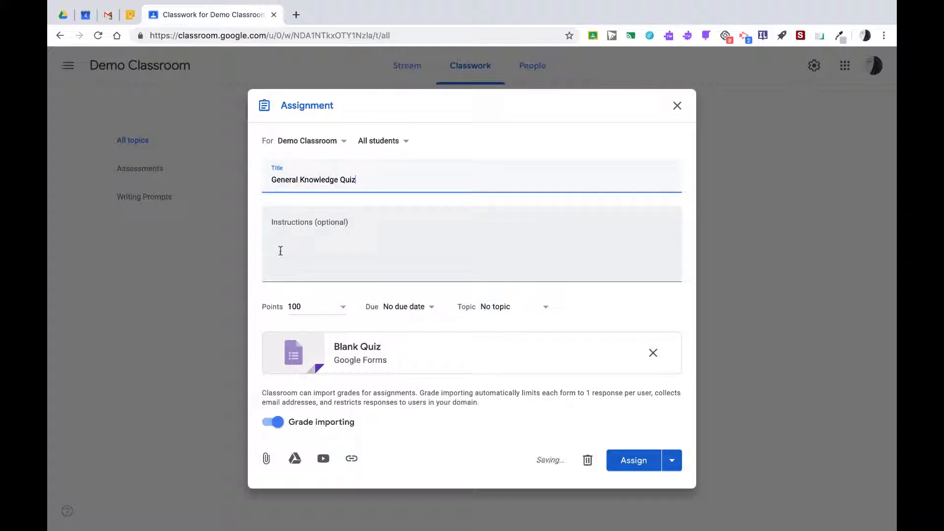
# Step: Set the assignment's due date to Jun 6, 2019 and its topic to Assessments
pyautogui.click(432, 307)
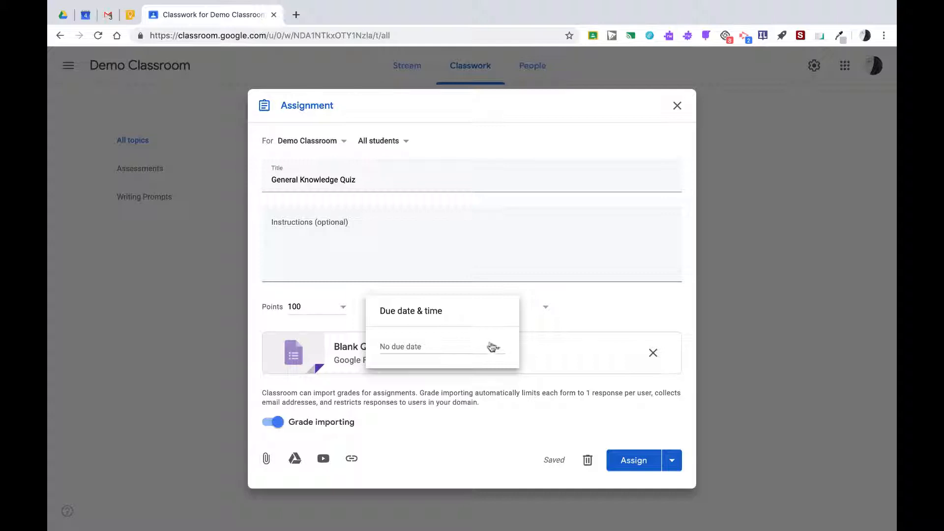
pyautogui.click(453, 351)
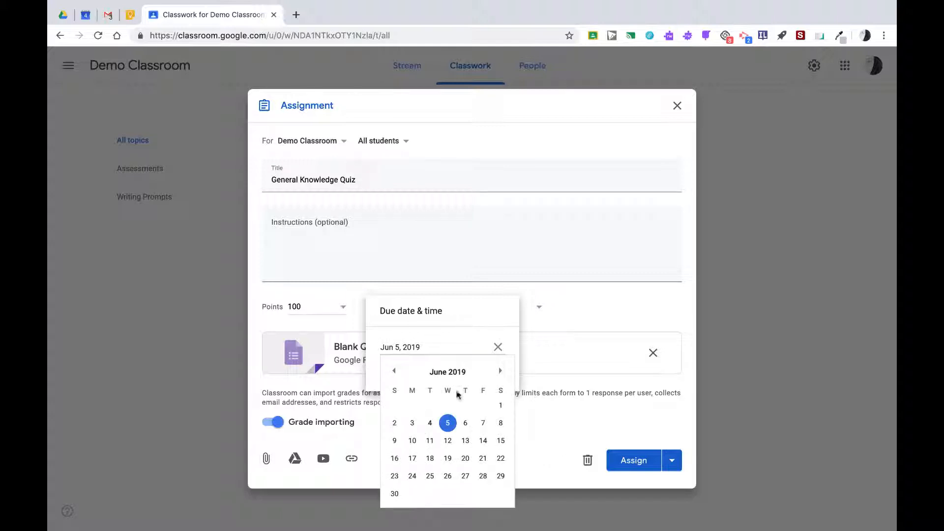
pyautogui.click(454, 422)
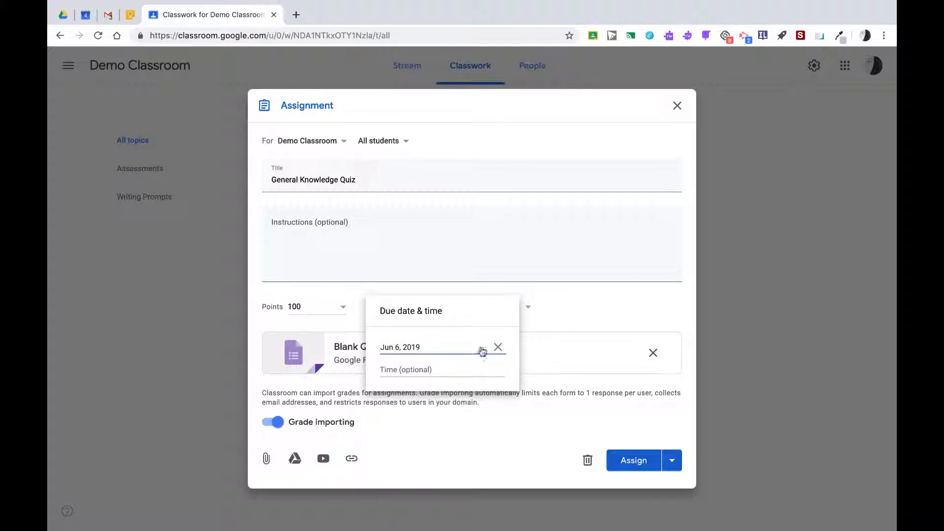
pyautogui.click(556, 311)
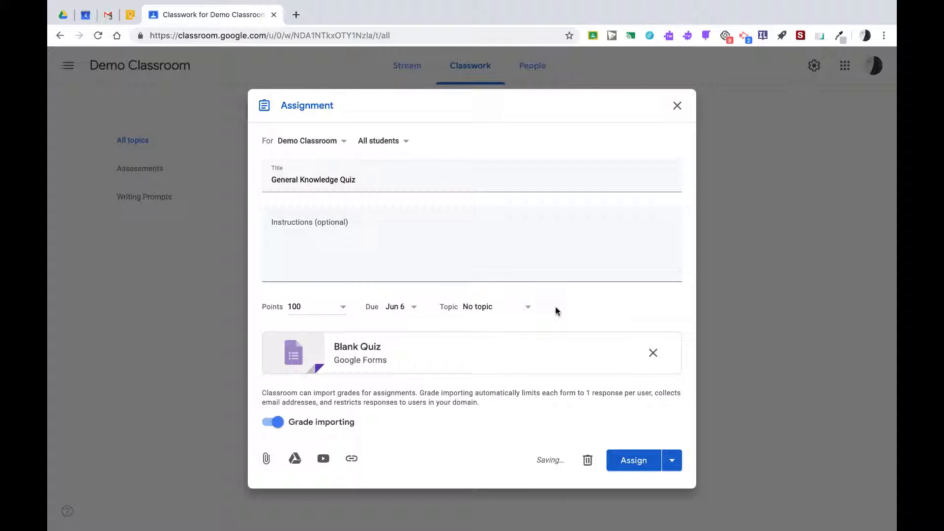
pyautogui.click(530, 310)
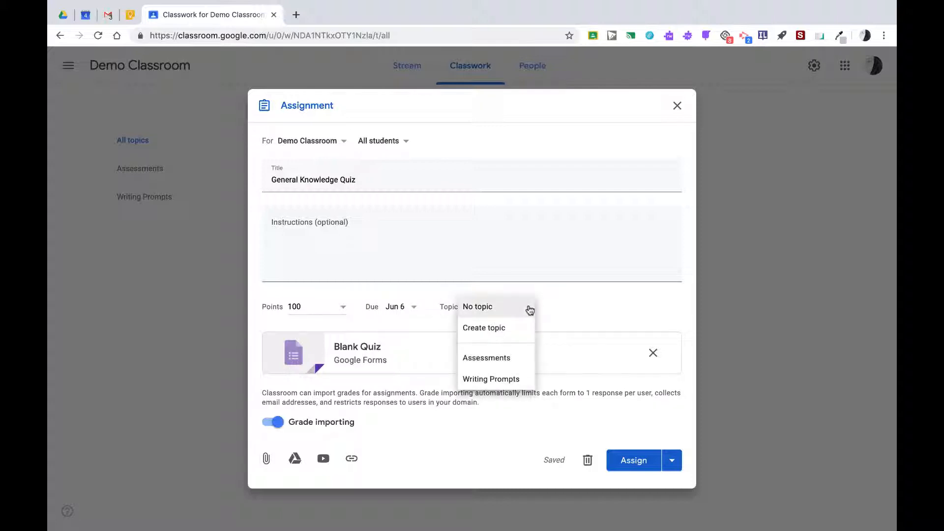
pyautogui.click(498, 360)
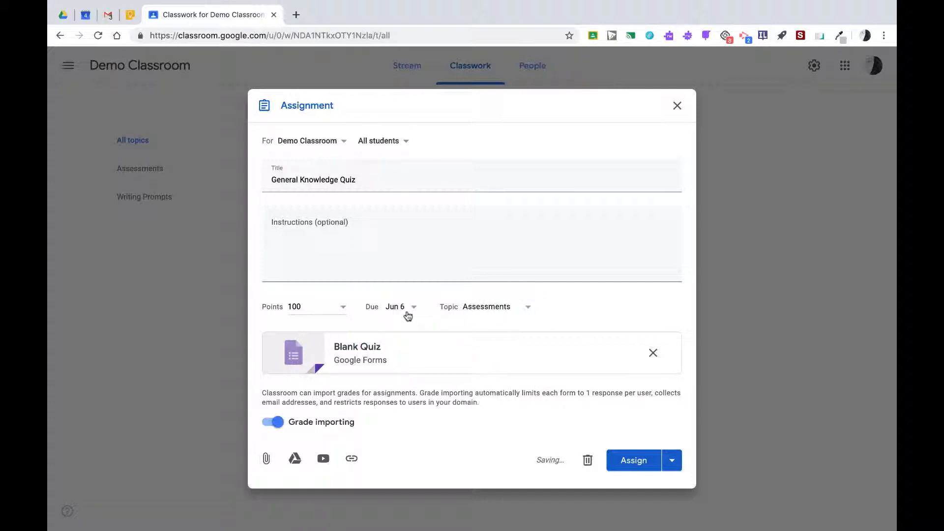
# Step: Open the attached Blank Quiz form and change its title to "General Knowledge"
pyautogui.click(358, 350)
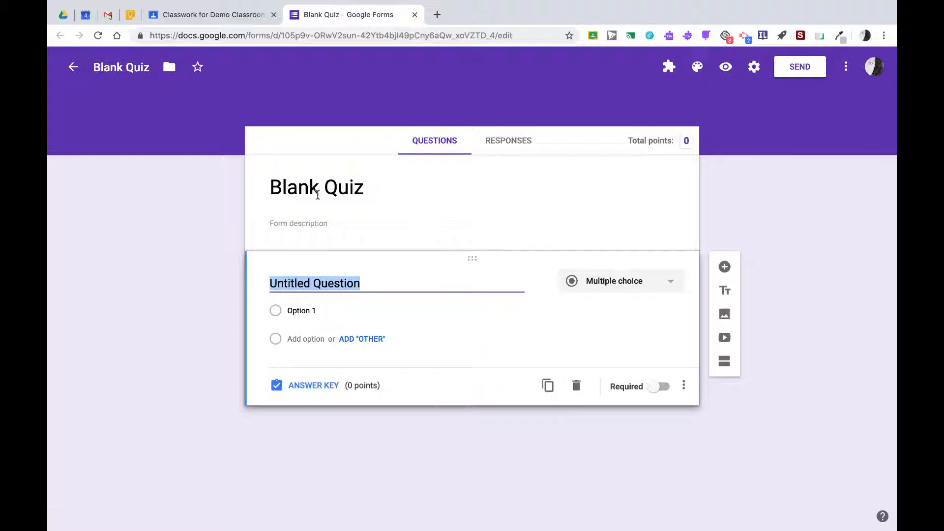
pyautogui.click(316, 188)
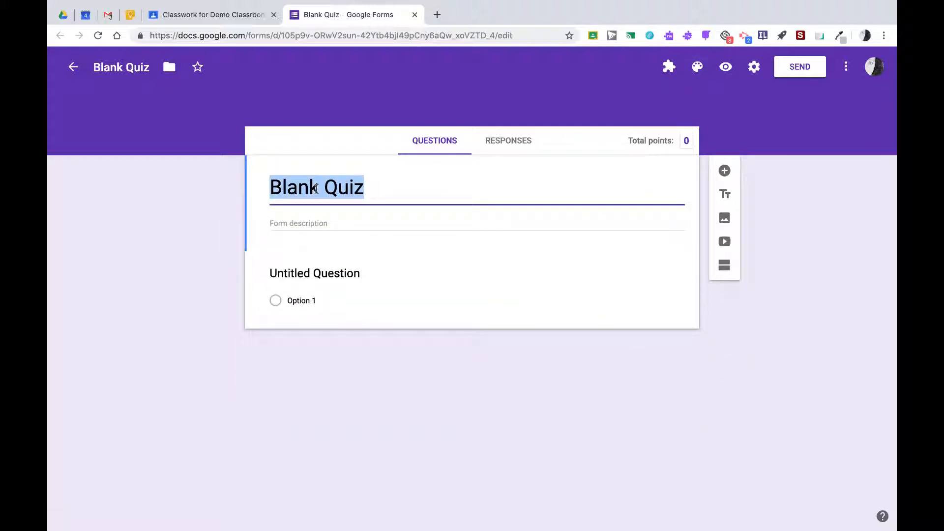
pyautogui.write('Ge')
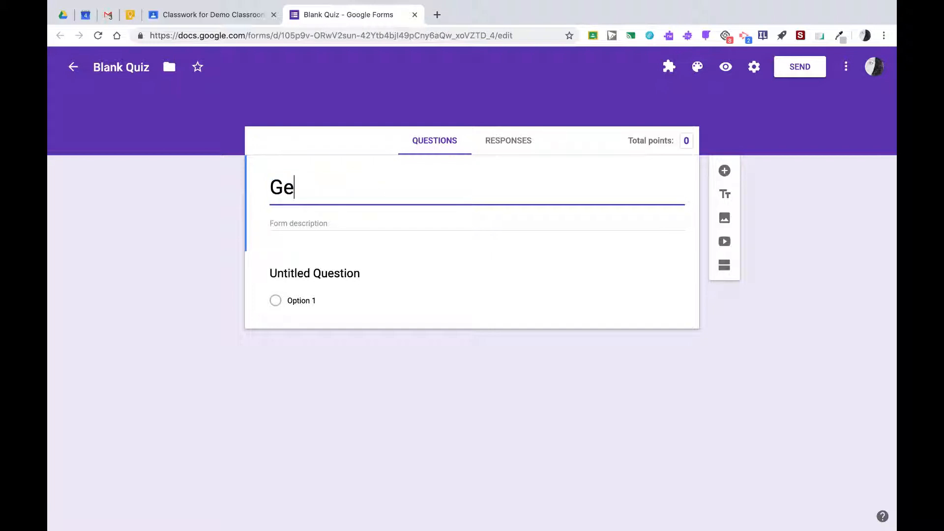
pyautogui.write('neral Knowledge')
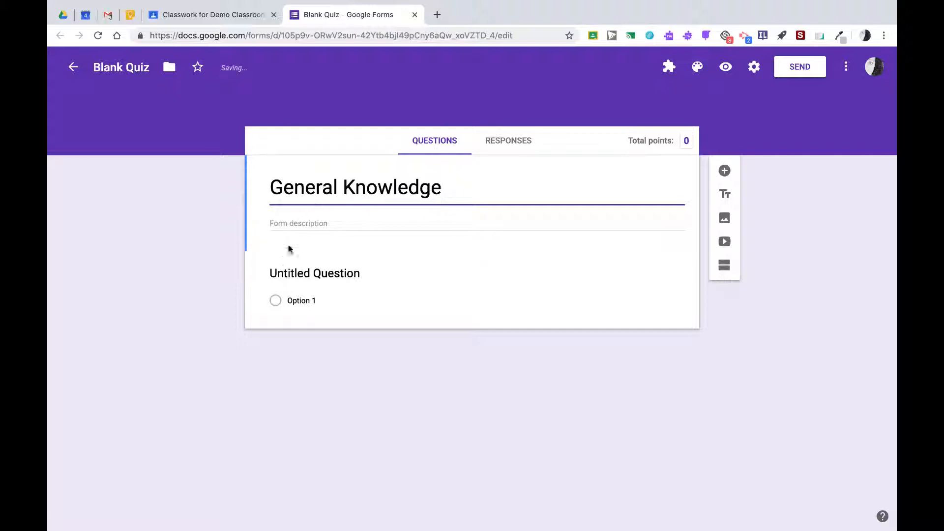
# Step: Enter "From which language is the word ketchup derived?" as the text of the first question
pyautogui.click(298, 272)
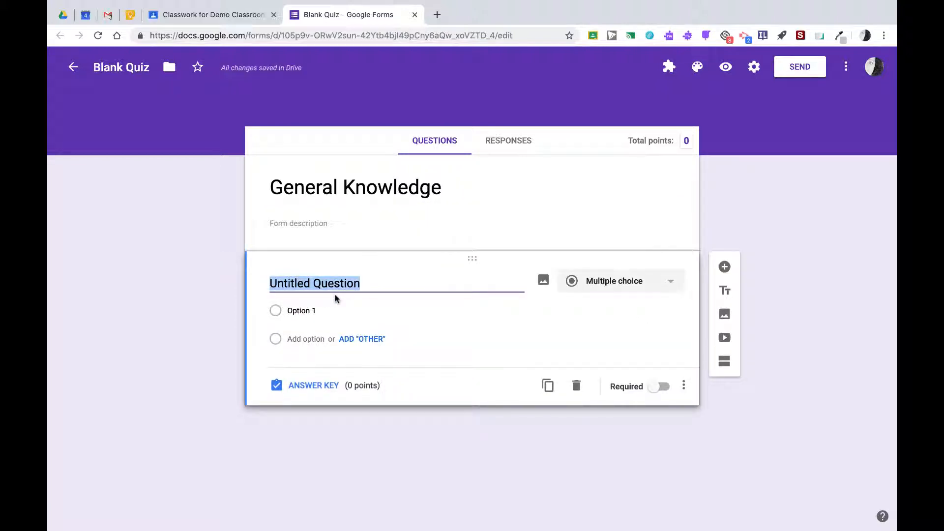
pyautogui.write('Fro')
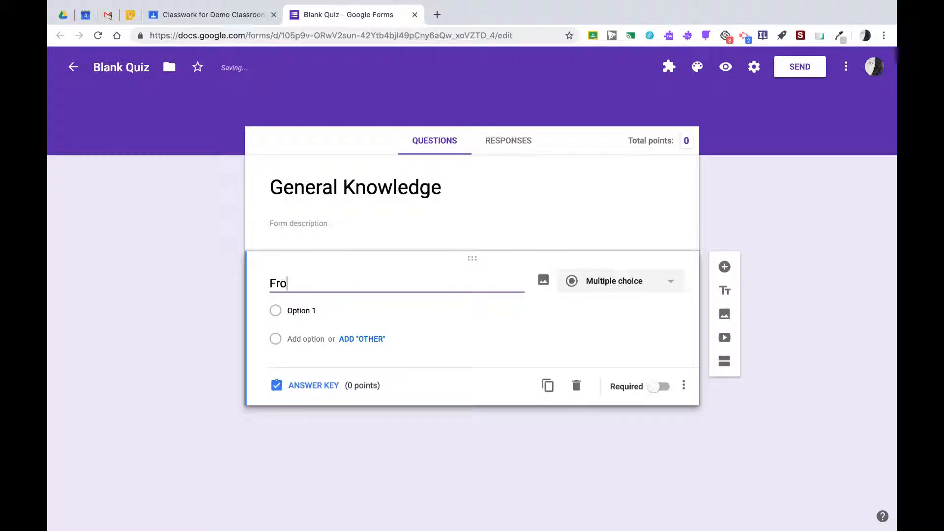
pyautogui.write('m which language i')
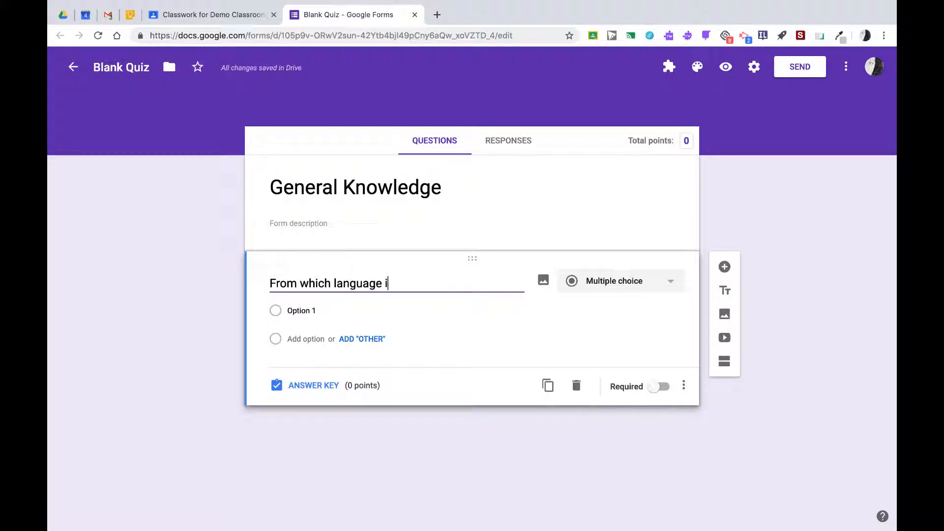
pyautogui.write('s the word ketchup d')
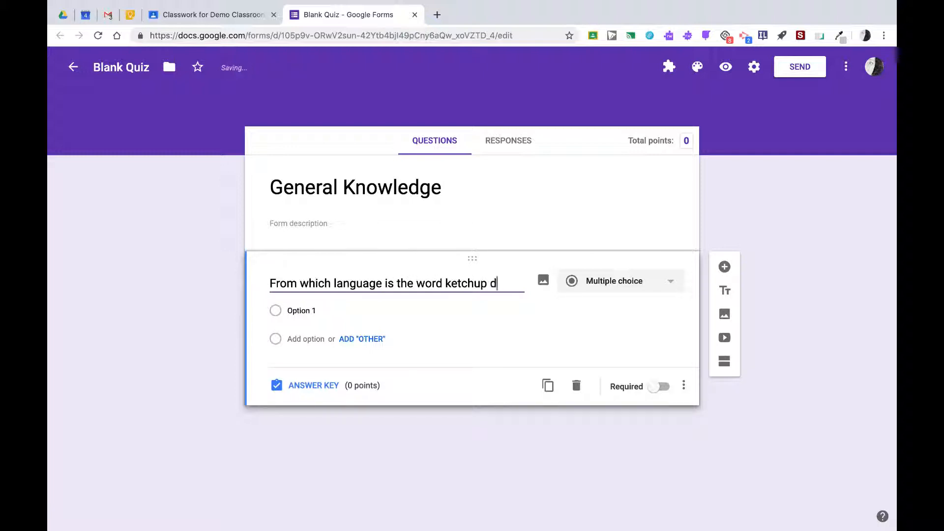
pyautogui.write('erived?')
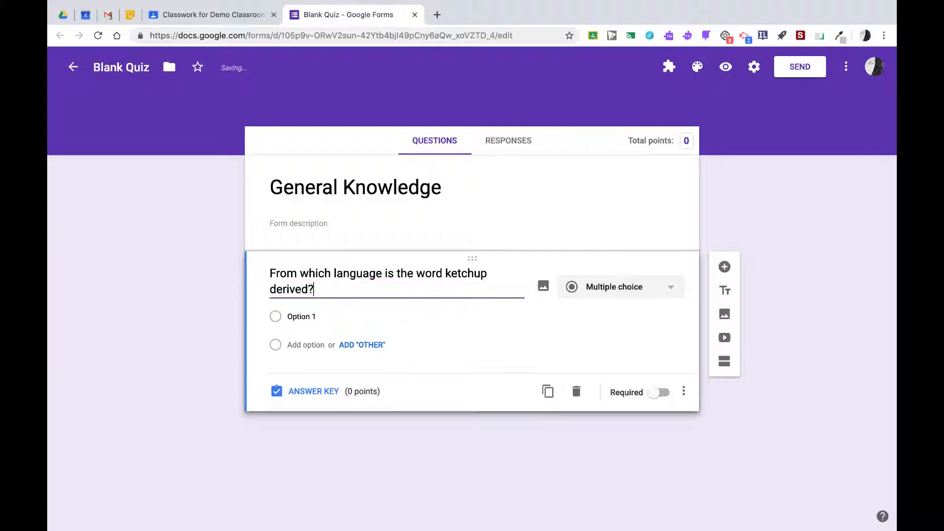
# Step: Fill in the ketchup question's answer options: English, Latin, Chinese and French
pyautogui.click(307, 315)
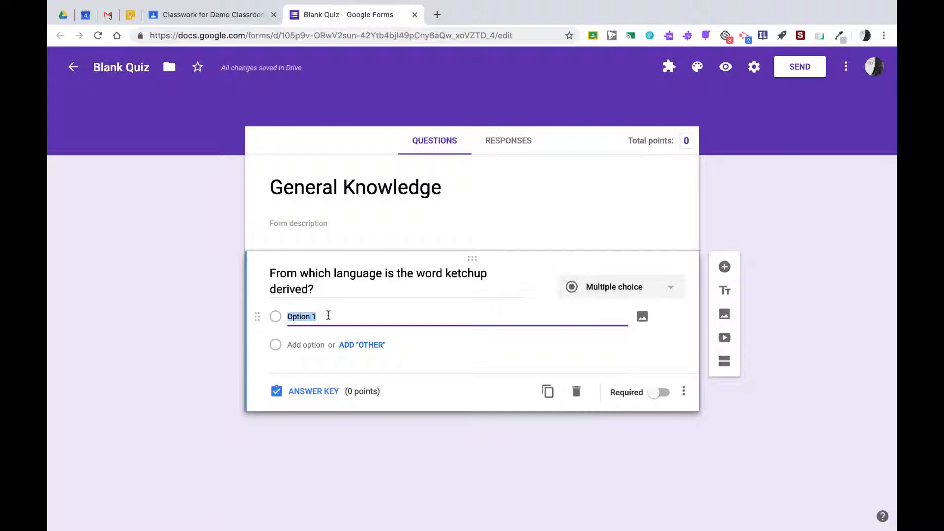
pyautogui.write('English')
pyautogui.press('Return')
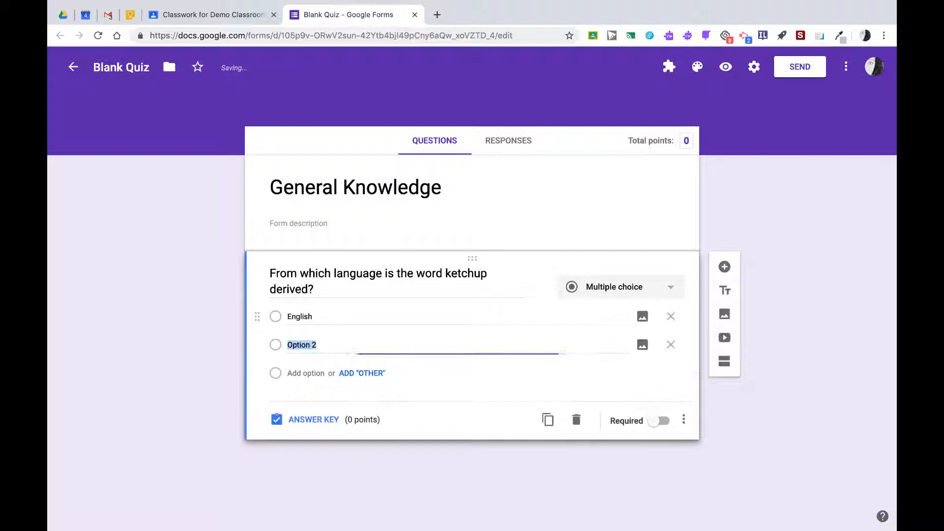
pyautogui.write('Latin')
pyautogui.press('Return')
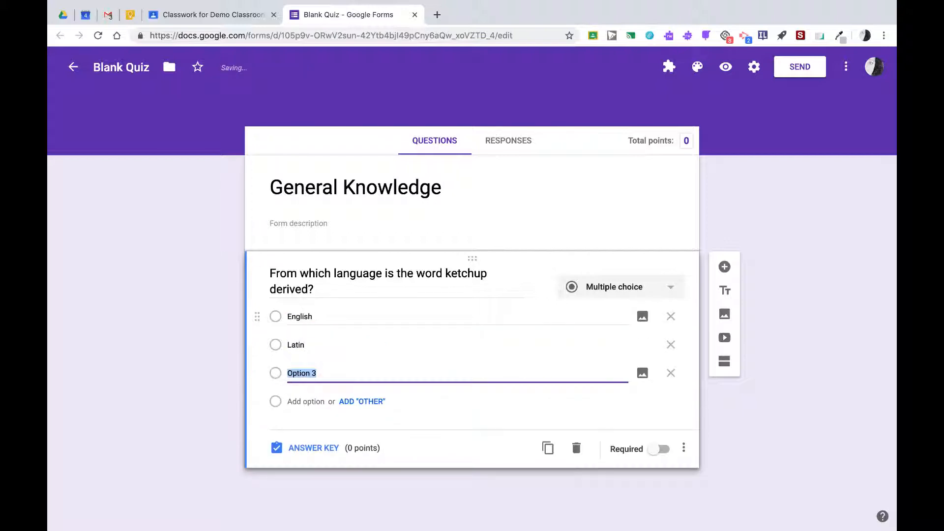
pyautogui.write('Chinese')
pyautogui.press('Return')
pyautogui.write('French')
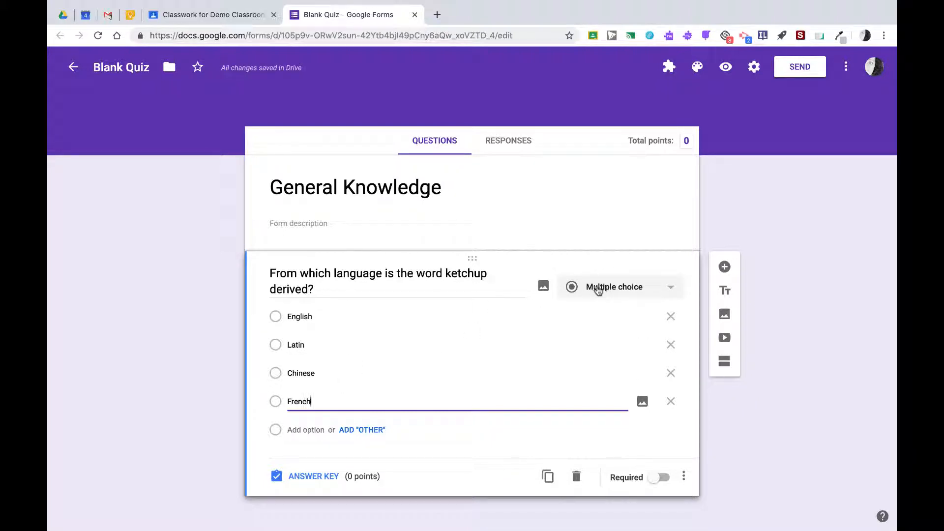
# Step: Mark Chinese as the correct answer to the ketchup question and make it worth 1 point
pyautogui.scroll(-1, 452, 361)
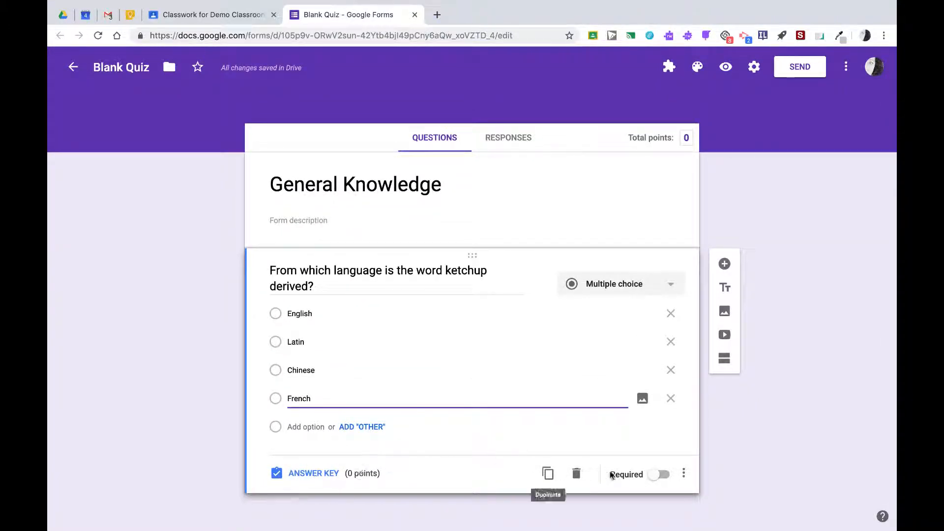
pyautogui.click(313, 474)
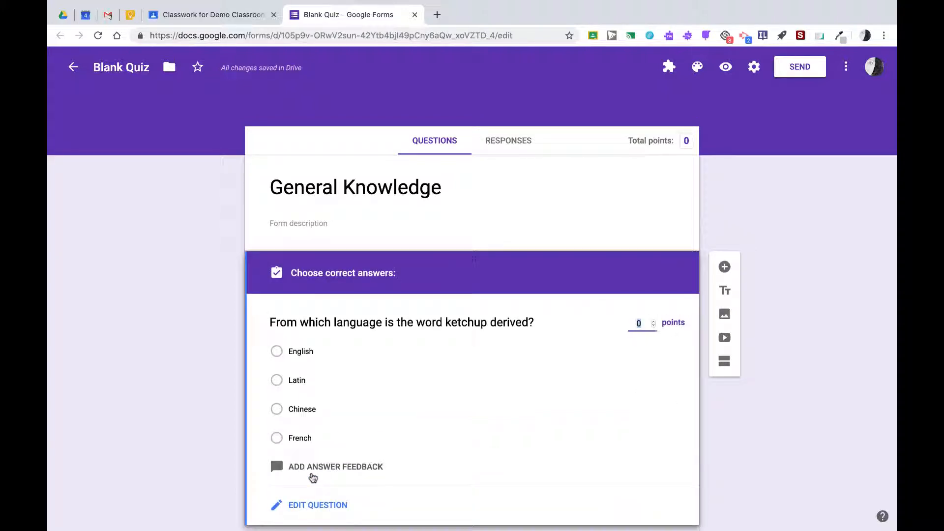
pyautogui.click(276, 409)
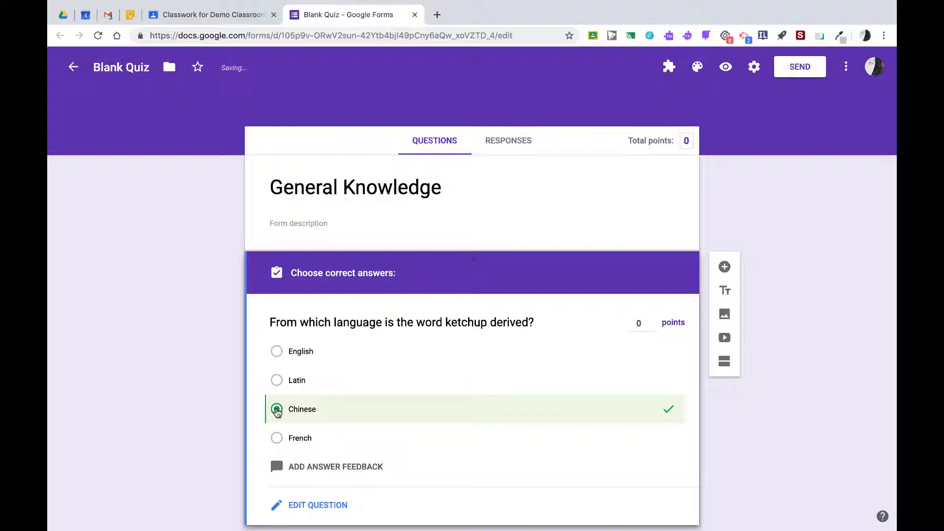
pyautogui.click(637, 325)
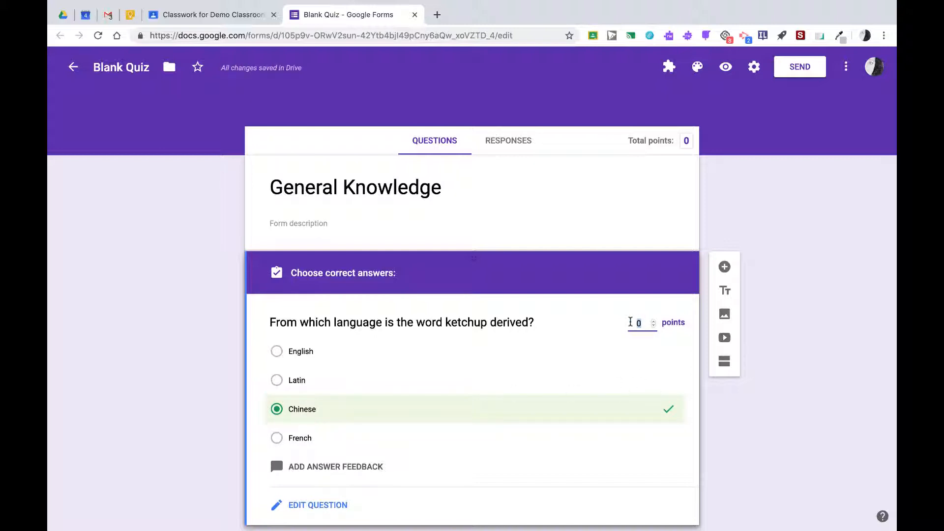
pyautogui.scroll(-1, 534, 379)
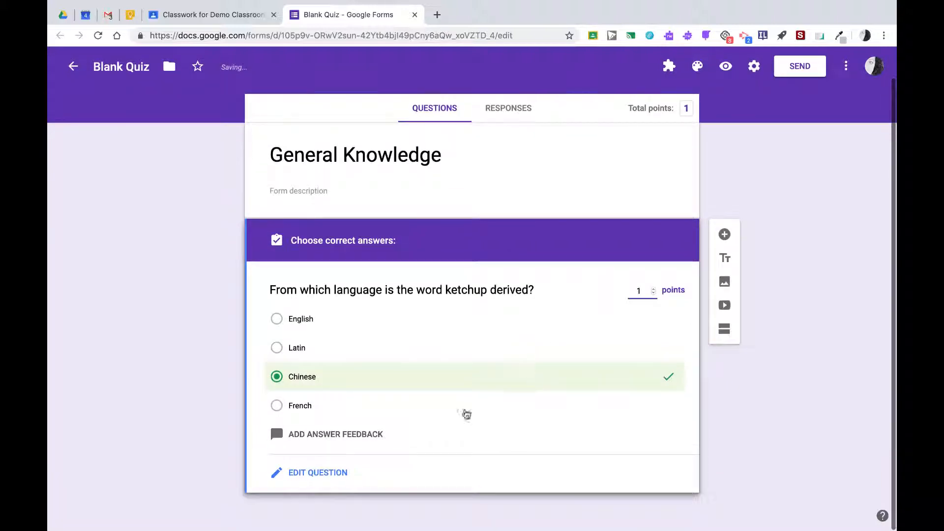
pyautogui.click(325, 474)
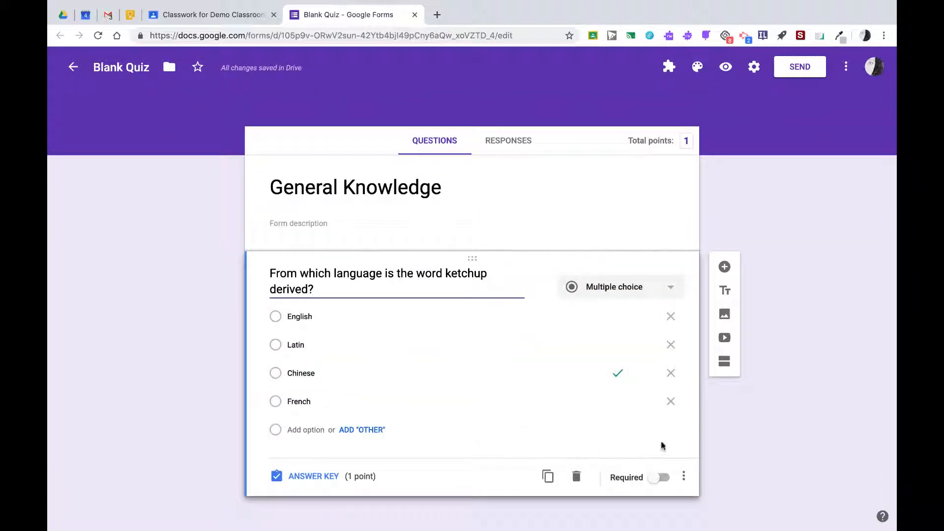
# Step: Add a second question reading "What are made and repaired by a cobbler?"
pyautogui.scroll(-1, 701, 435)
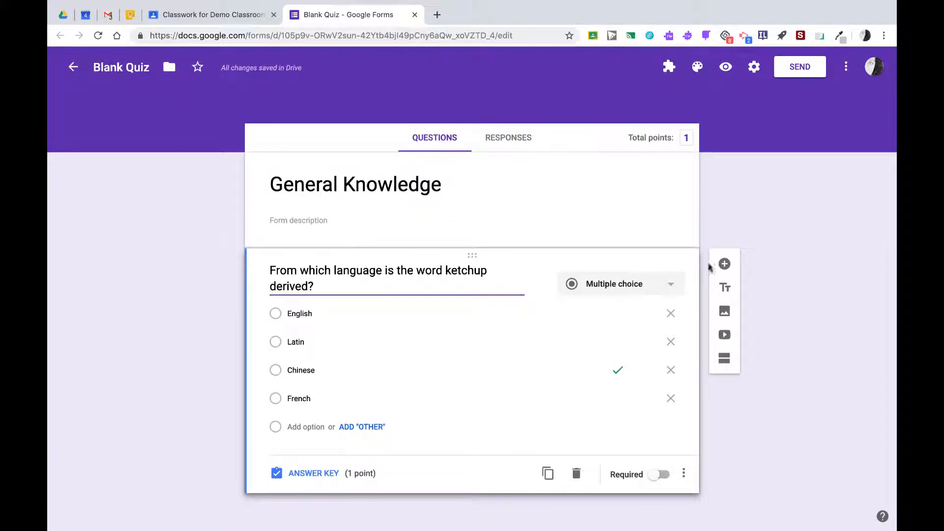
pyautogui.click(724, 265)
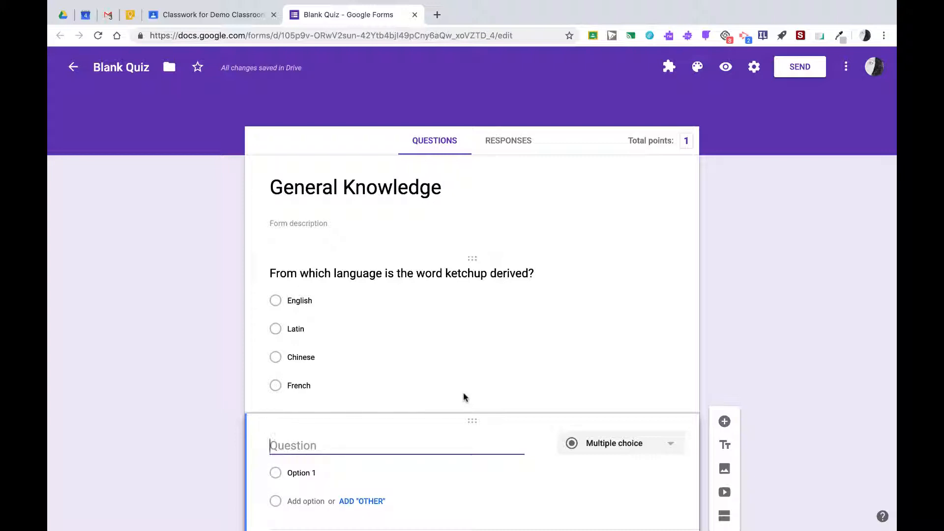
pyautogui.write('What are mad')
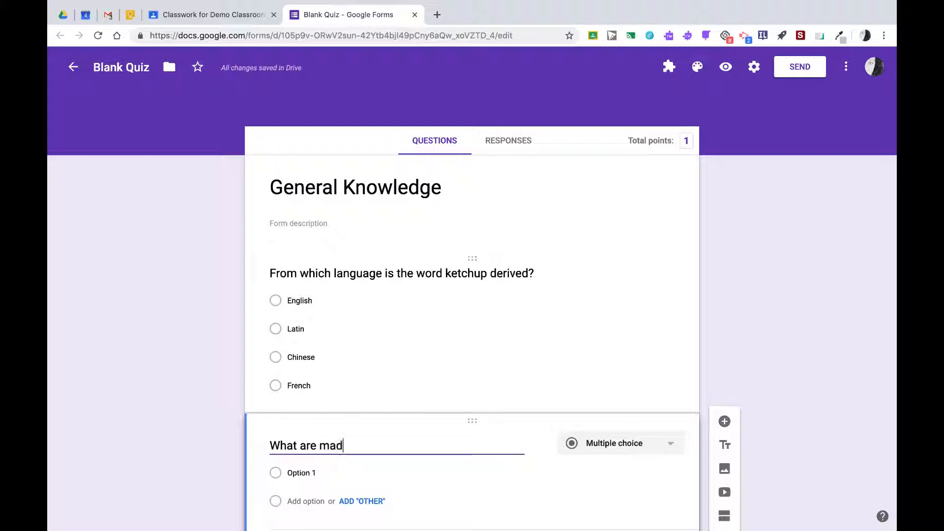
pyautogui.write('e and rep')
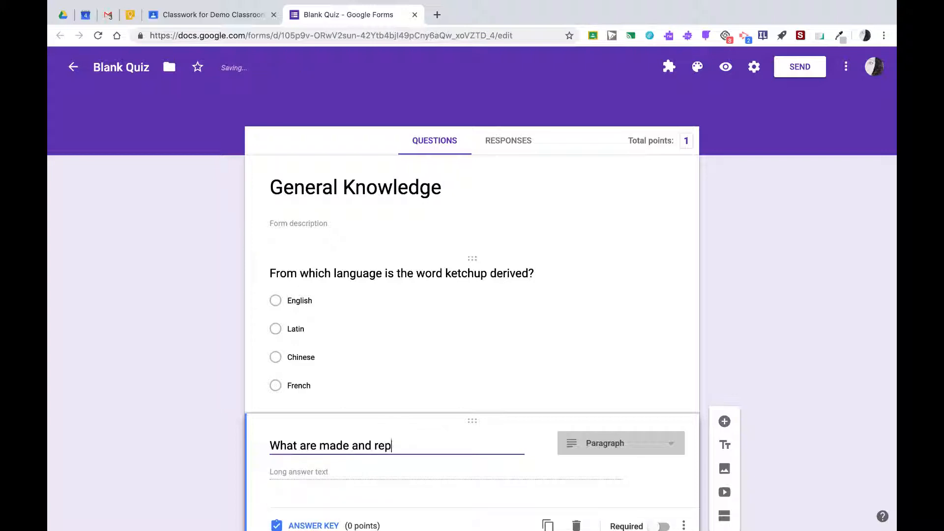
pyautogui.write('aried')
pyautogui.press('BackSpace')
pyautogui.press('BackSpace')
pyautogui.press('BackSpace')
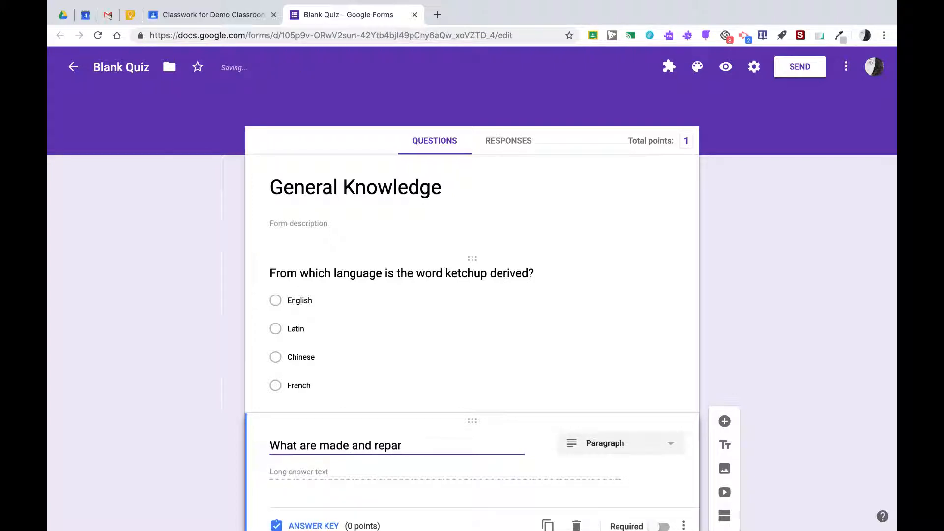
pyautogui.write('=')
pyautogui.press('BackSpace')
pyautogui.press('BackSpace')
pyautogui.write('ired by a ')
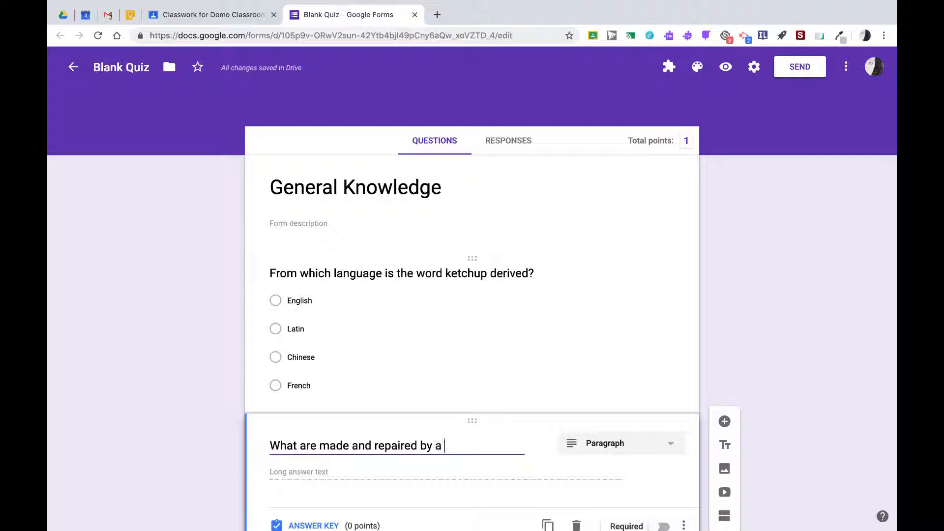
pyautogui.write('cobbler')
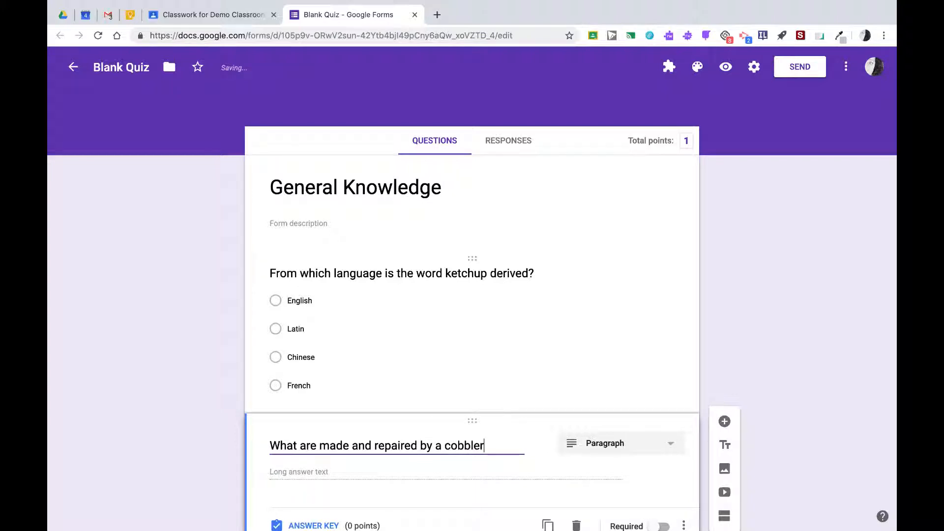
# Step: Make the cobbler question multiple choice with the options Pie, Cobblers, Shoes and Wagons
pyautogui.click(604, 451)
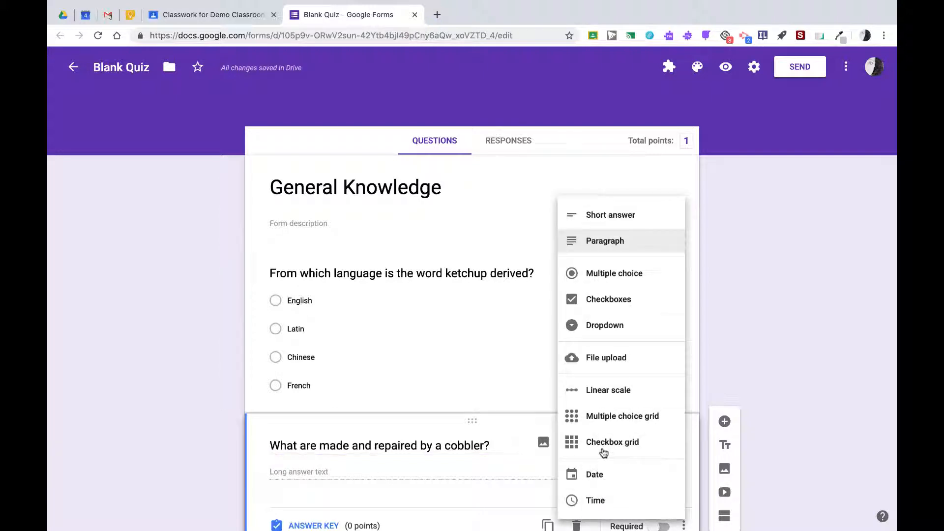
pyautogui.click(615, 278)
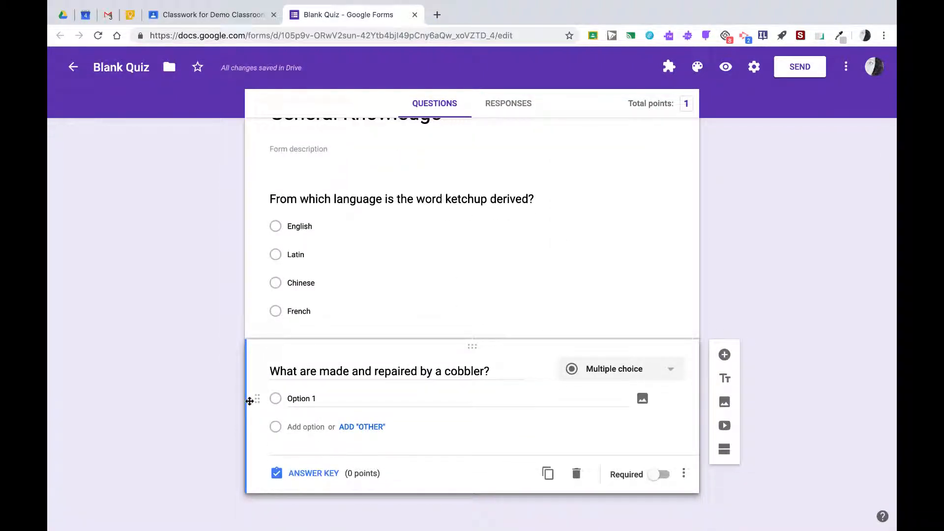
pyautogui.click(310, 399)
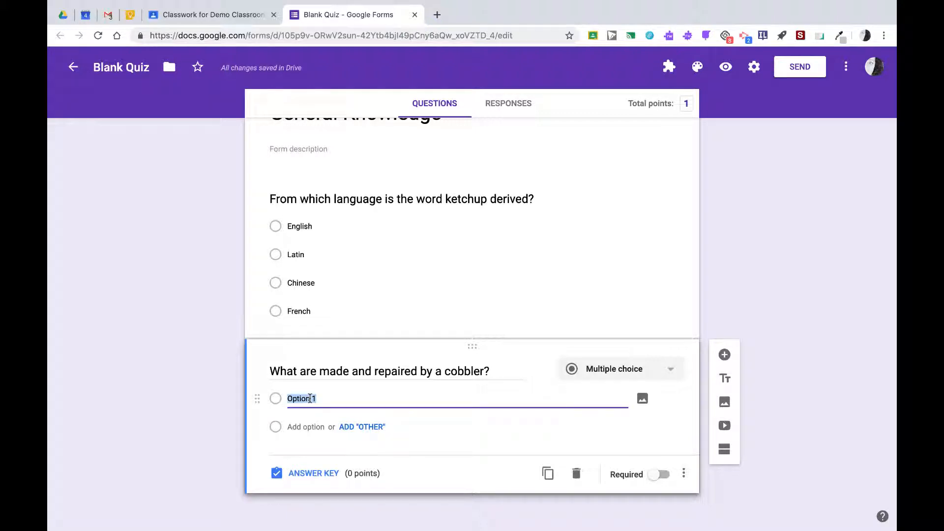
pyautogui.write('Pie')
pyautogui.press('Return')
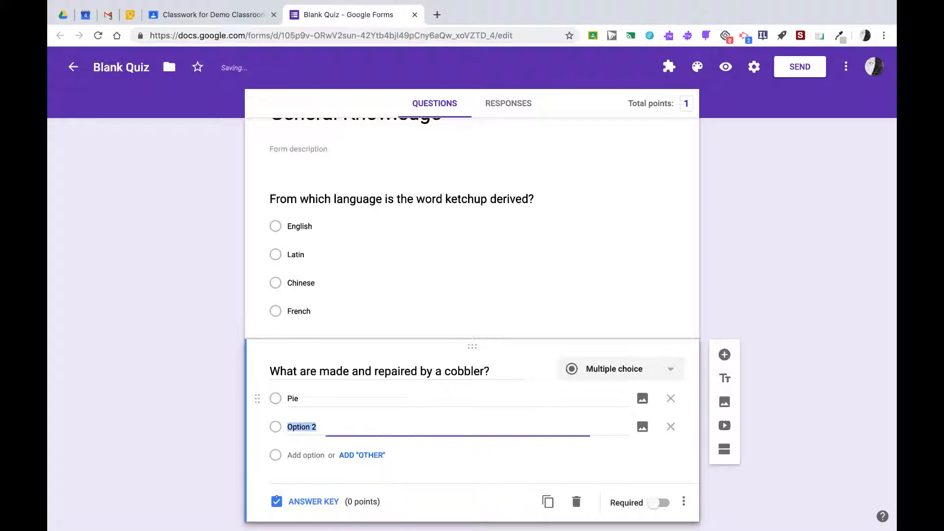
pyautogui.write('Cobblers')
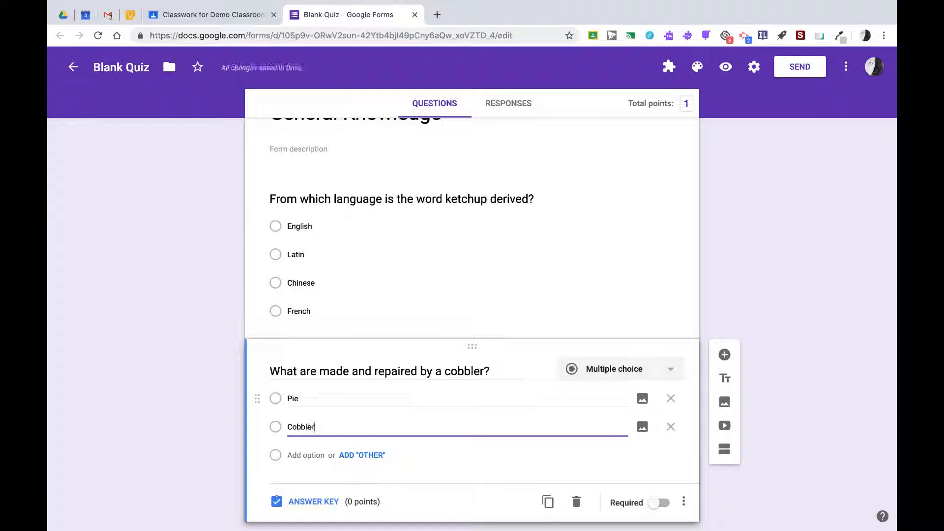
pyautogui.press('Return')
pyautogui.write('S')
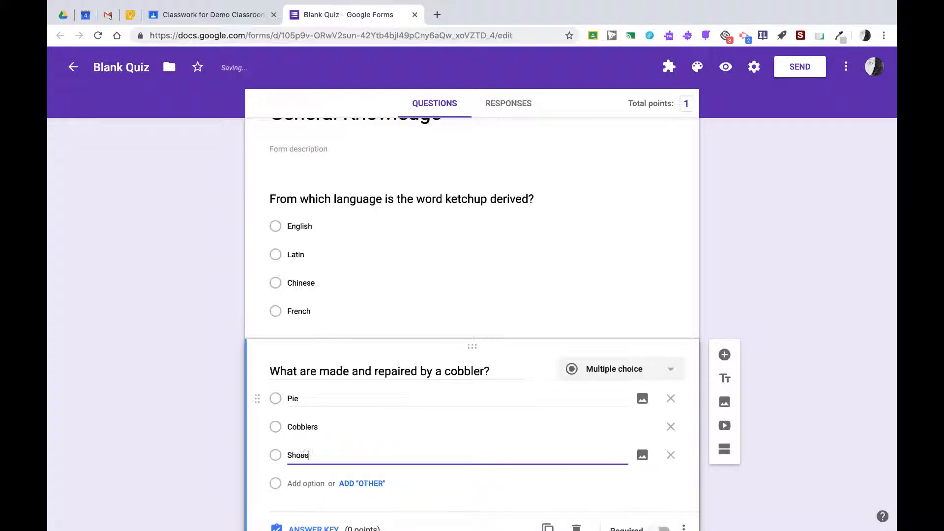
pyautogui.write('hoes')
pyautogui.press('Return')
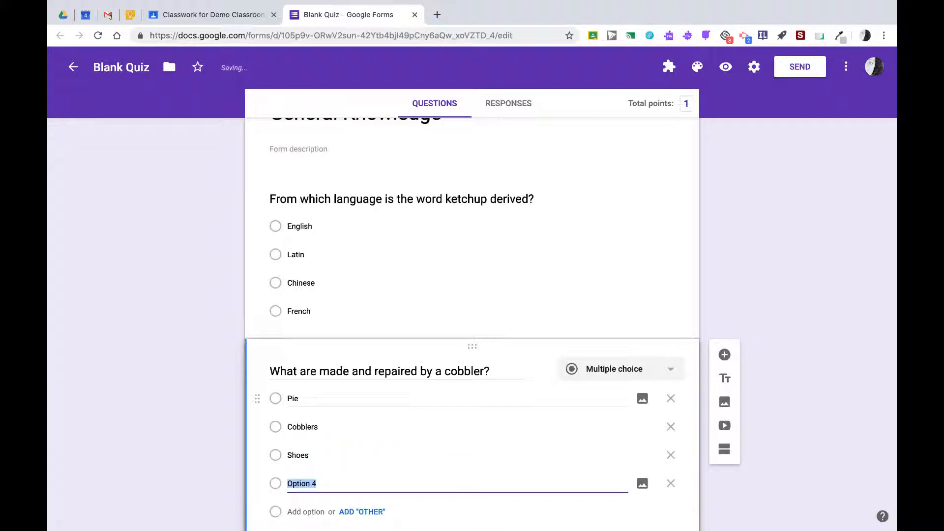
pyautogui.write('Wagons')
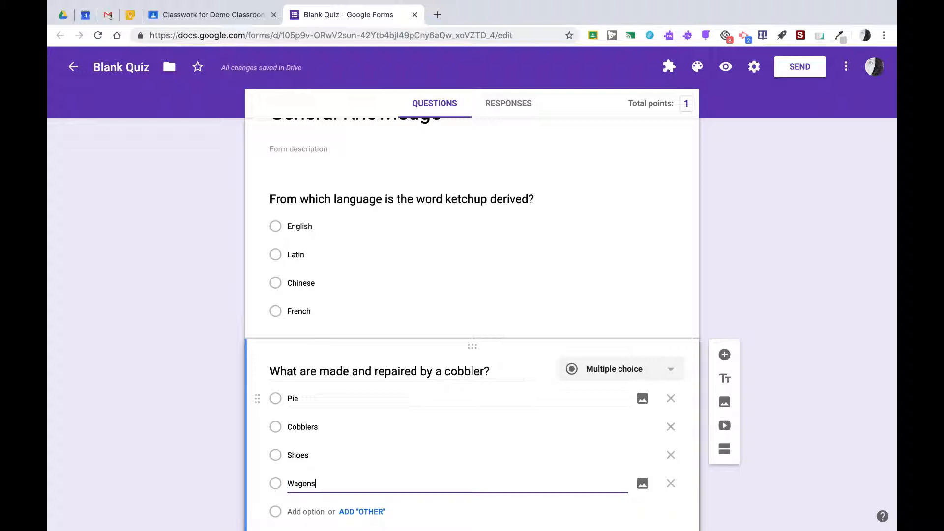
# Step: Mark Shoes as the correct answer to the cobbler question and make it worth 1 point
pyautogui.scroll(-2, 372, 397)
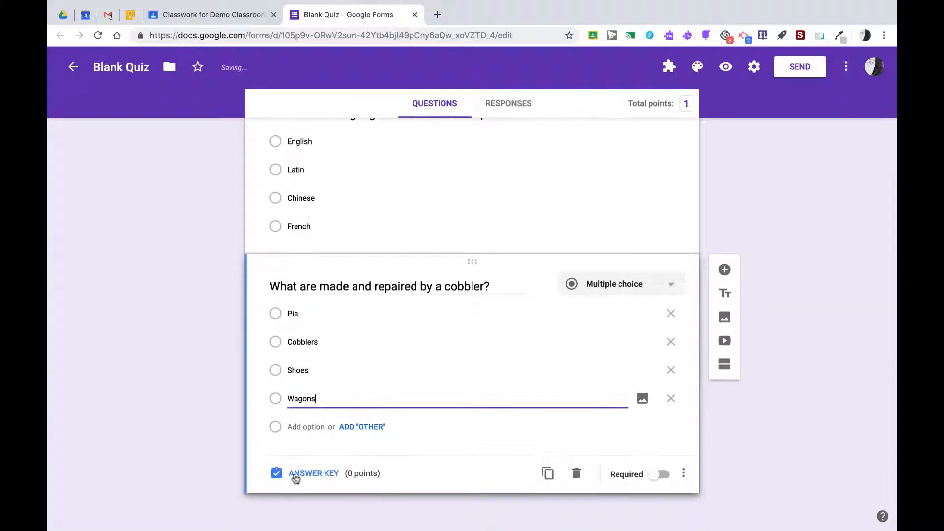
pyautogui.click(296, 477)
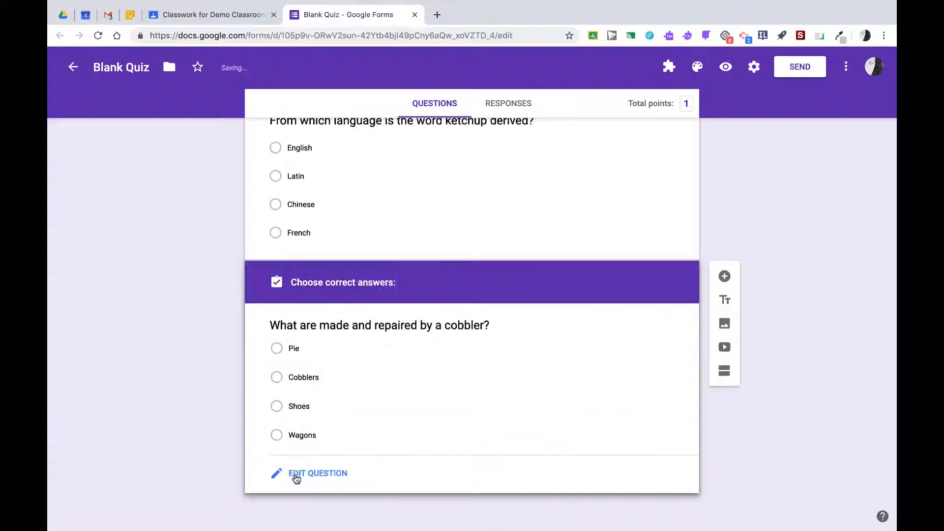
pyautogui.click(277, 412)
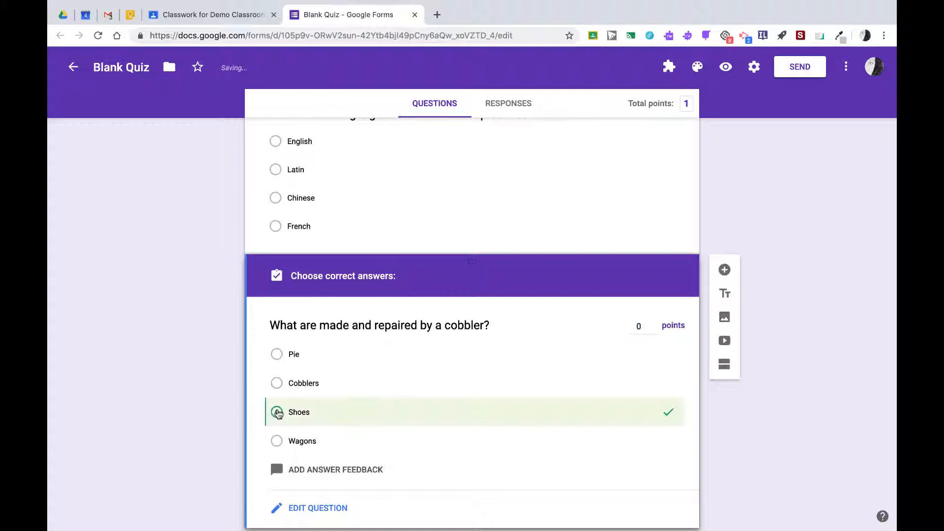
pyautogui.doubleClick(639, 326)
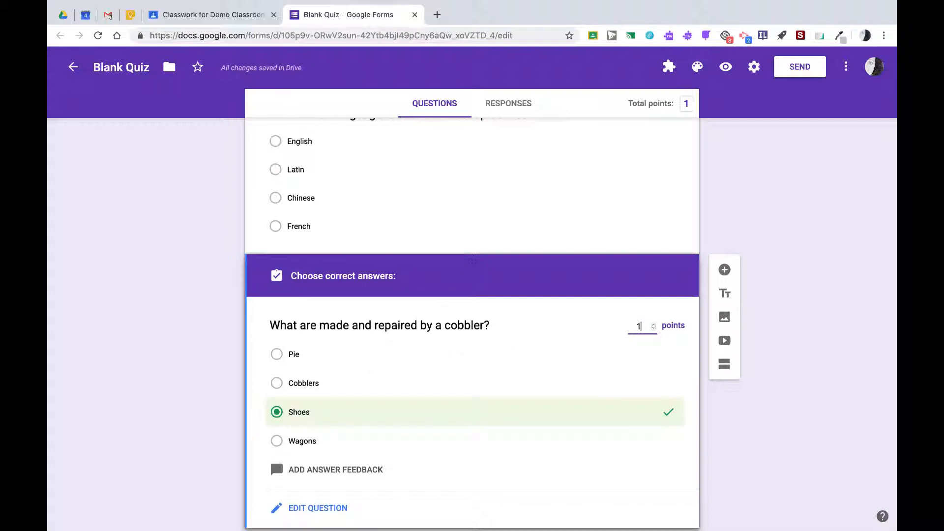
# Step: Add a third question reading "What country in Europe has the largest population?"
pyautogui.scroll(-1, 582, 386)
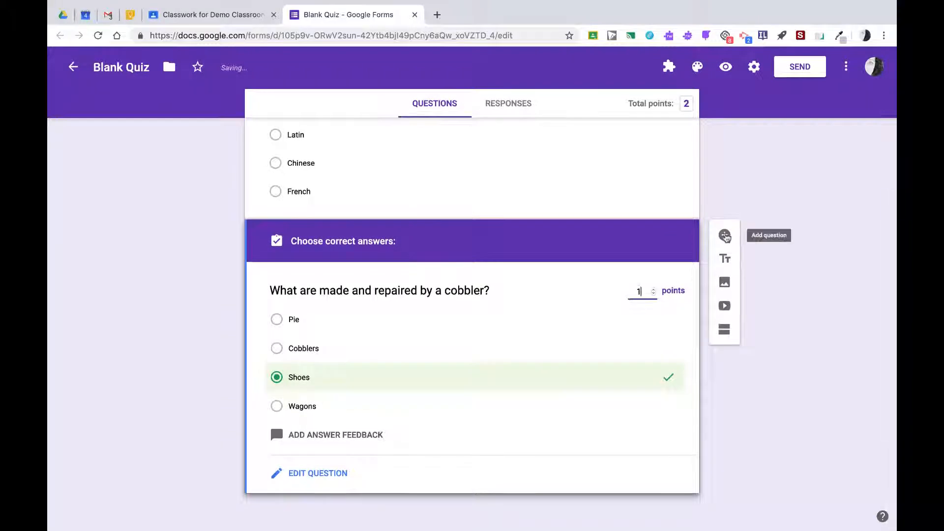
pyautogui.click(726, 236)
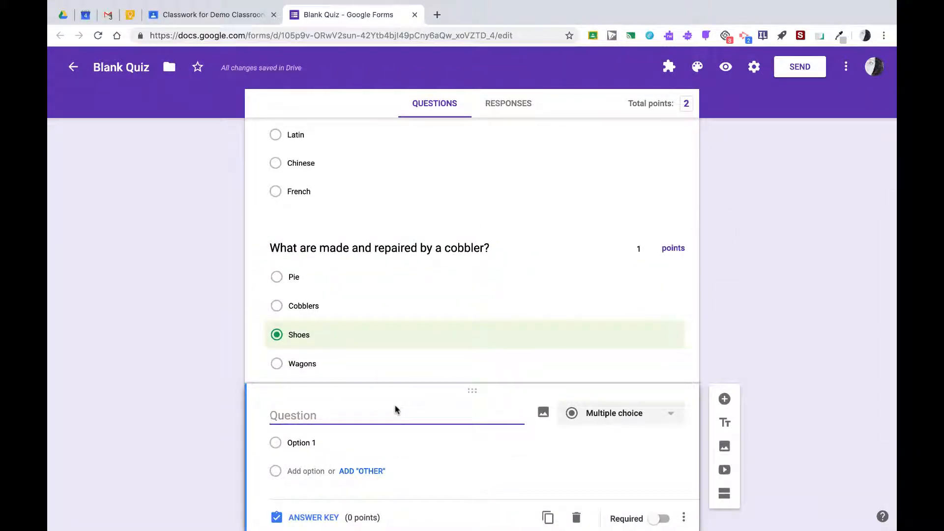
pyautogui.write('What country in')
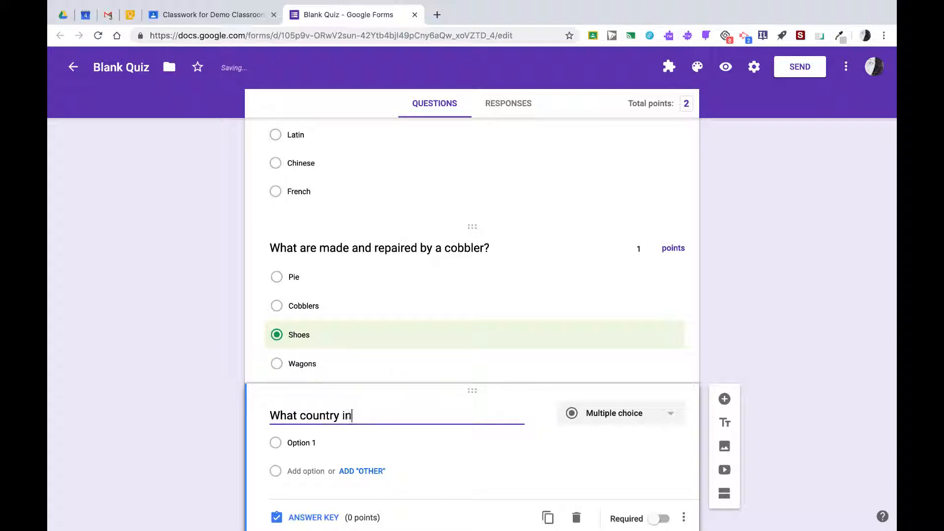
pyautogui.write('Euro')
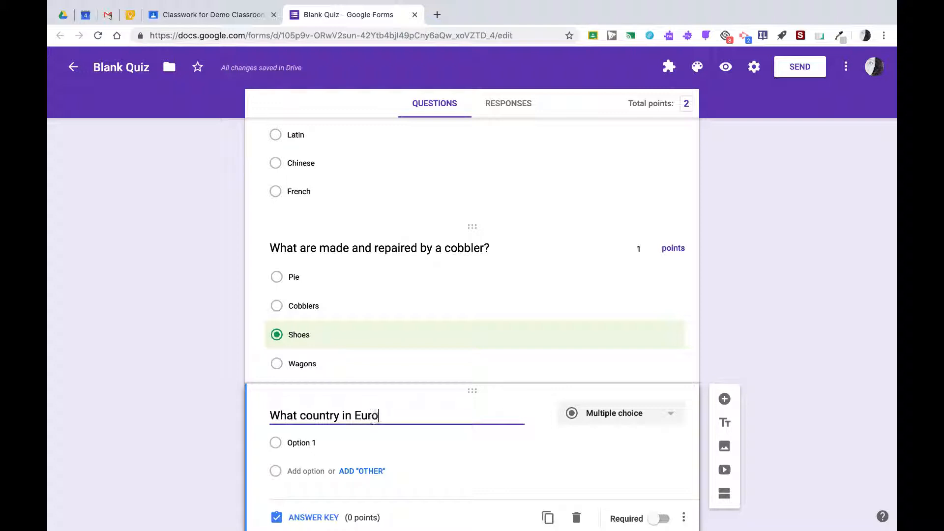
pyautogui.write('pe has th')
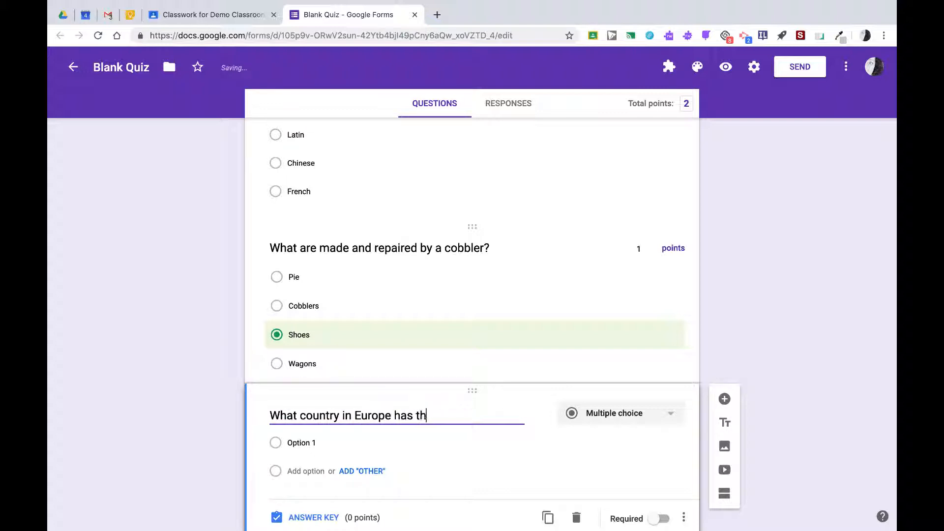
pyautogui.write('e largest ')
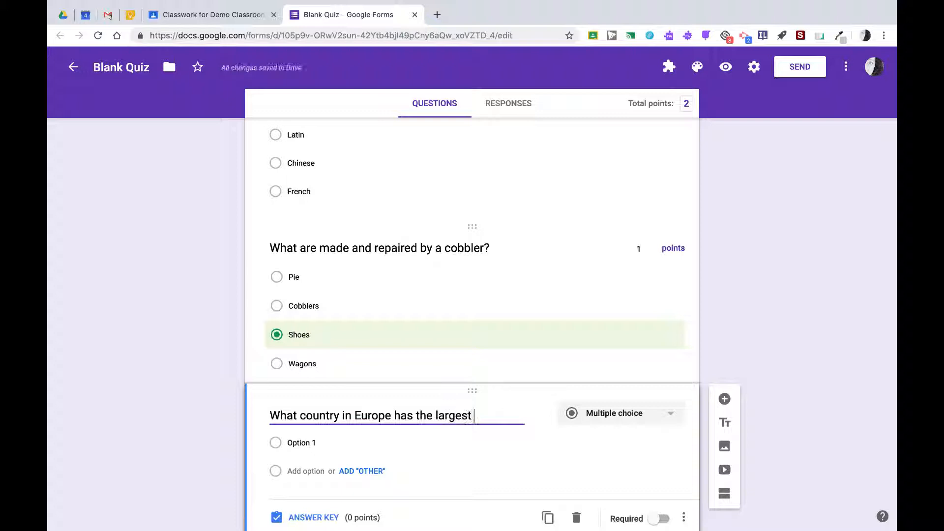
pyautogui.write('population?')
# Step: Fill in the European population question's answer options: Germany, Russia, Sweeden and Italy
pyautogui.click(309, 448)
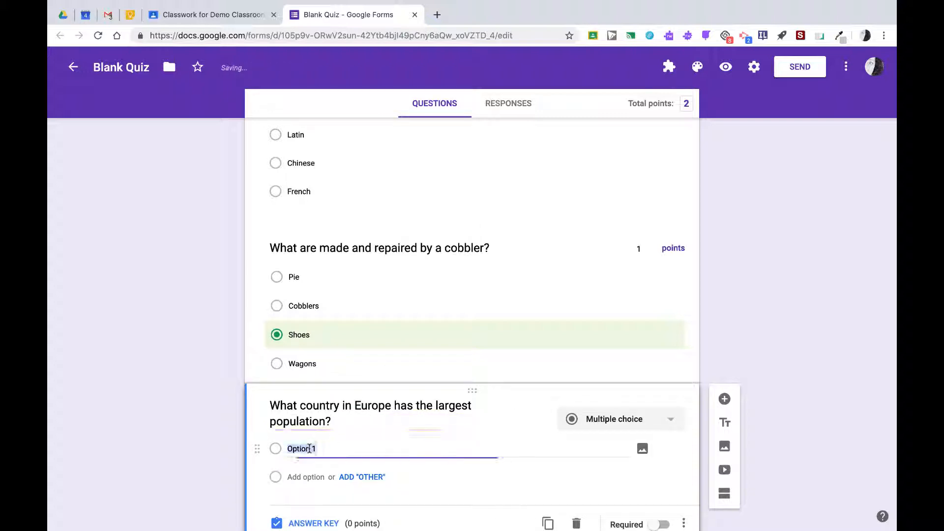
pyautogui.write('Germ')
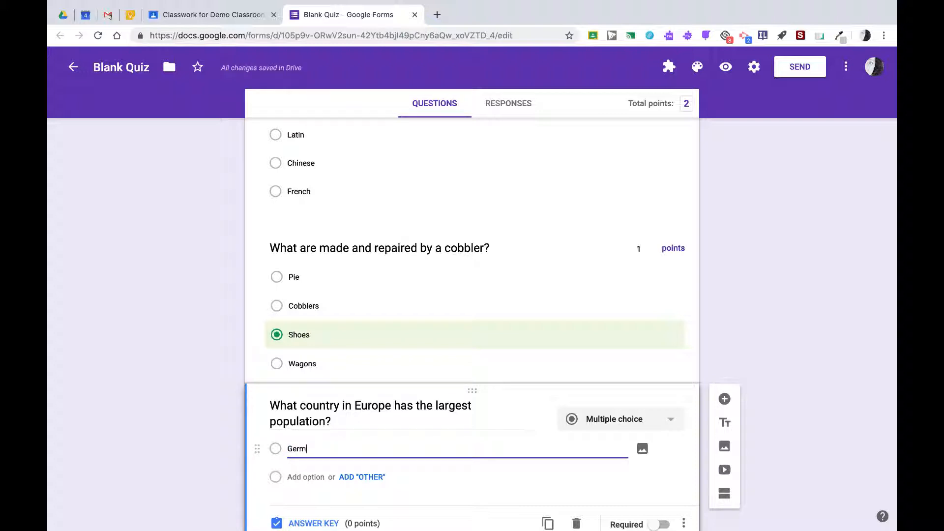
pyautogui.write('any')
pyautogui.press('Return')
pyautogui.write('R')
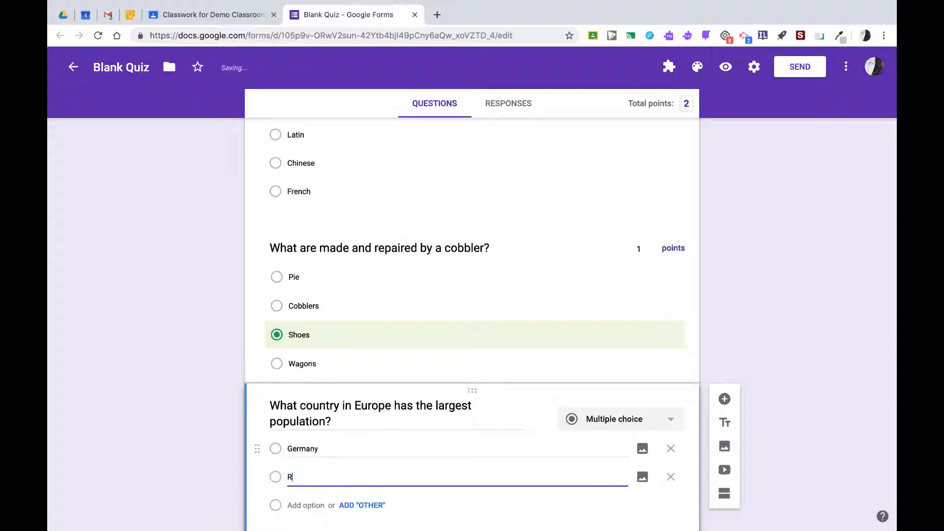
pyautogui.write('ussia')
pyautogui.press('Return')
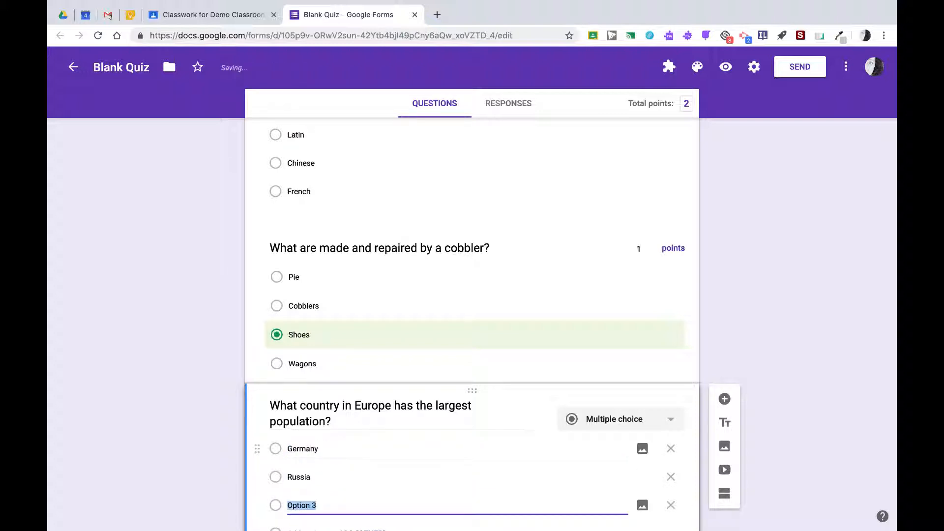
pyautogui.write('Sweeden')
pyautogui.press('Return')
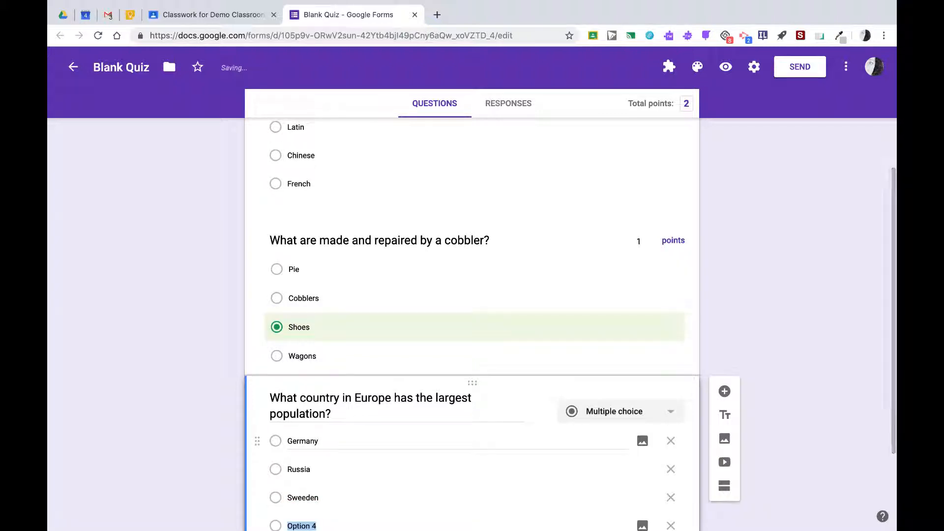
pyautogui.scroll(-3, 472, 325)
pyautogui.write('Italy')
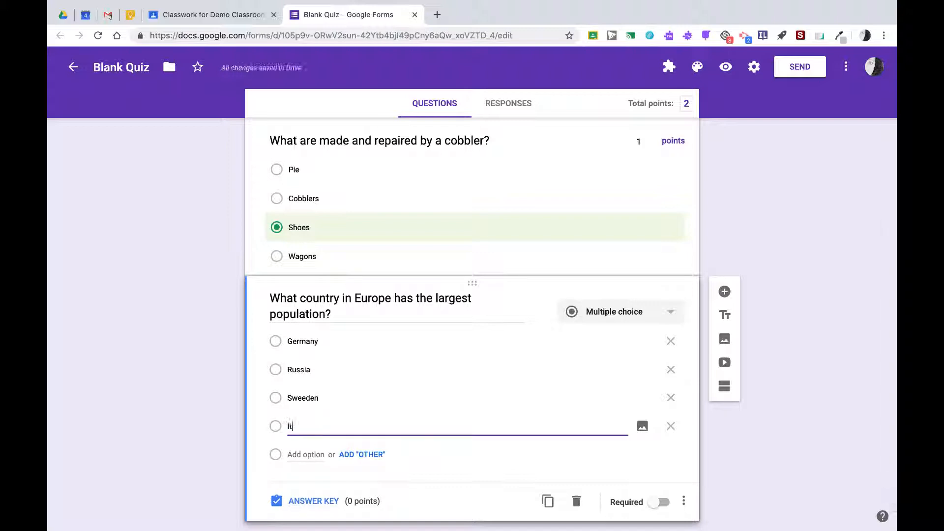
# Step: Mark Russia as the correct answer to the European population question and make it worth 1 point
pyautogui.click(301, 505)
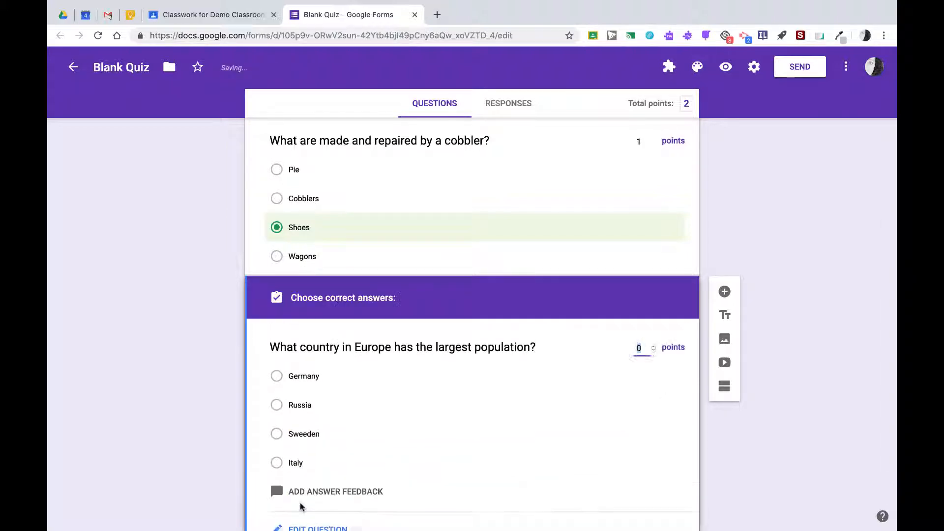
pyautogui.click(288, 406)
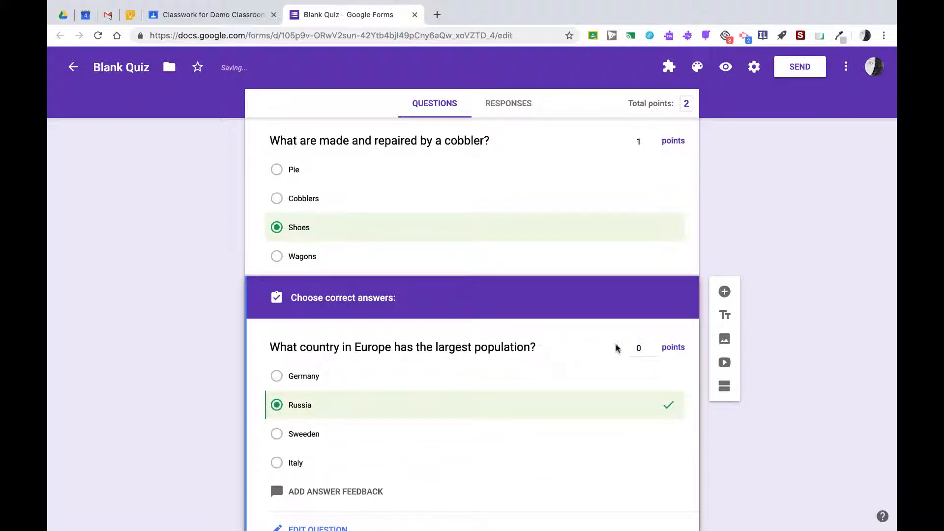
pyautogui.click(630, 345)
pyautogui.write('1')
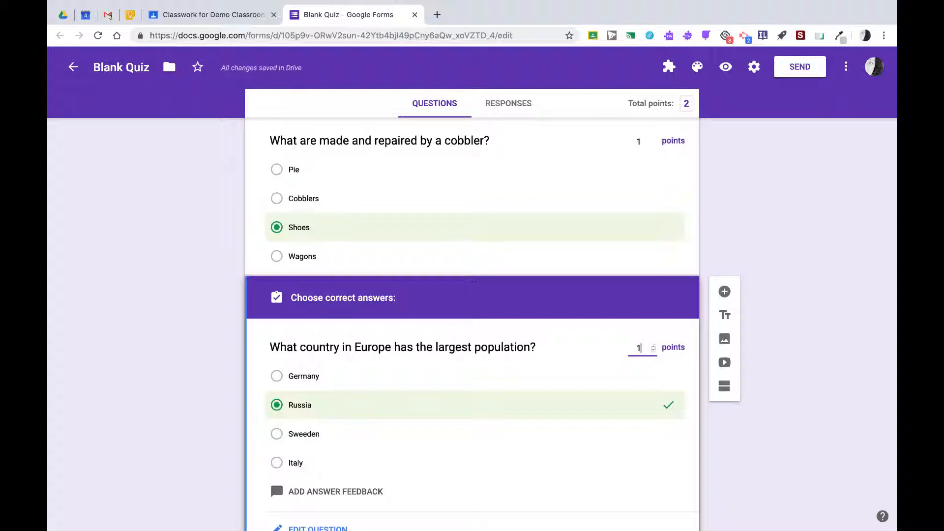
pyautogui.scroll(-2, 621, 368)
pyautogui.scroll(7, 622, 366)
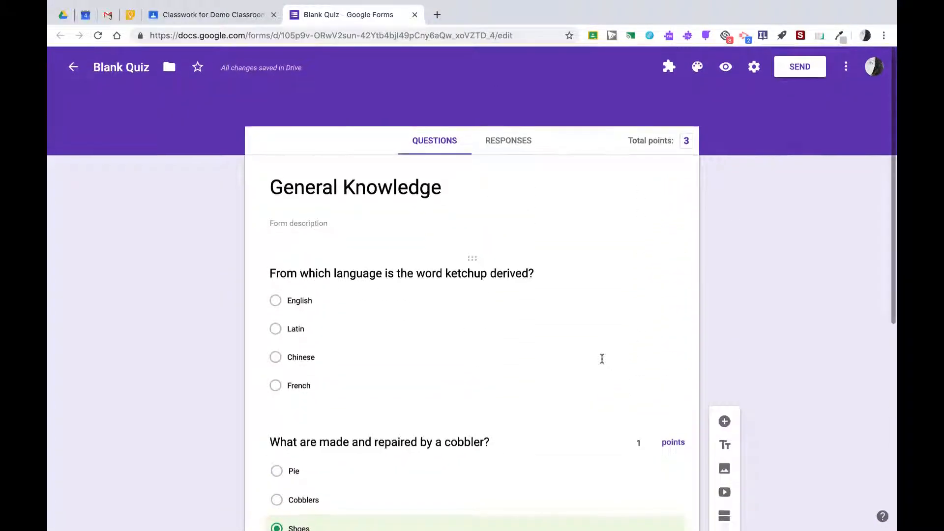
# Step: Return to Google Classroom and assign the General Knowledge Quiz to all students in Demo Classroom
pyautogui.click(223, 18)
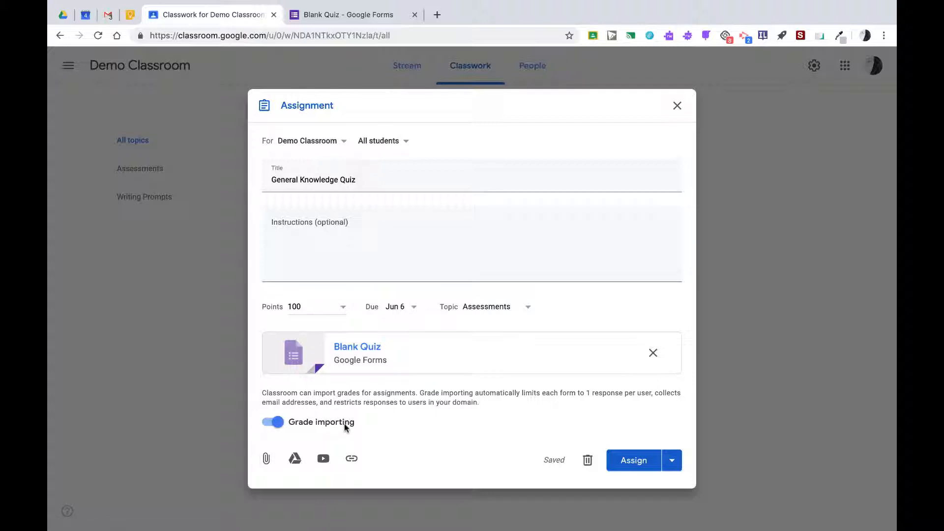
pyautogui.click(634, 461)
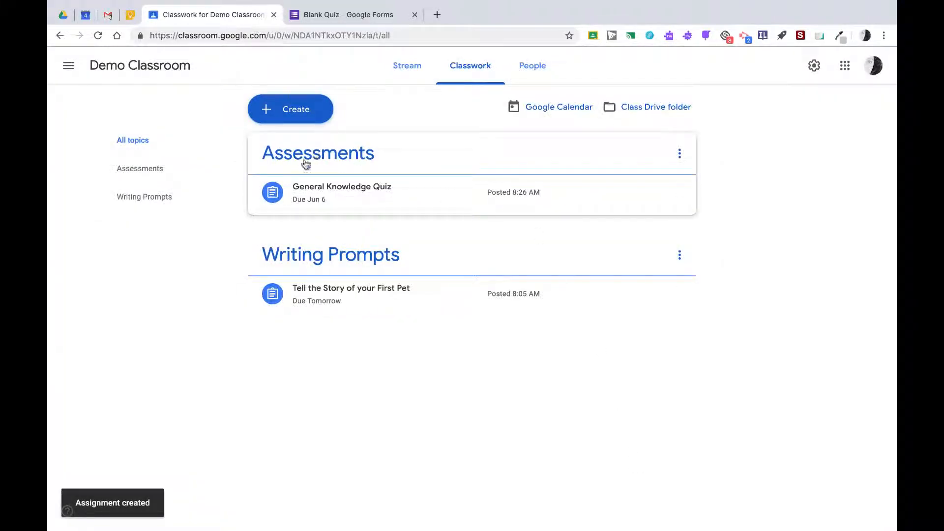
# Step: Open the General Knowledge form attached to the posted General Knowledge Quiz and review its questions as students see them
pyautogui.click(332, 189)
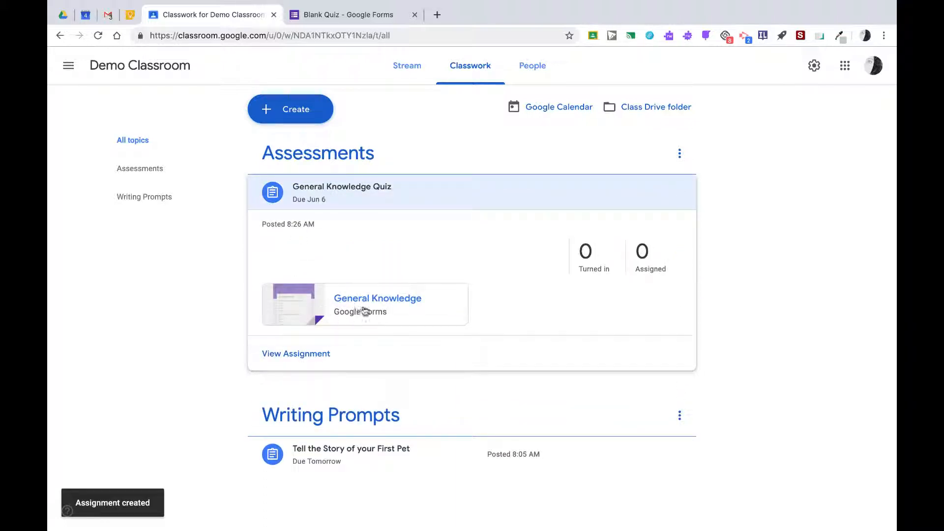
pyautogui.click(364, 303)
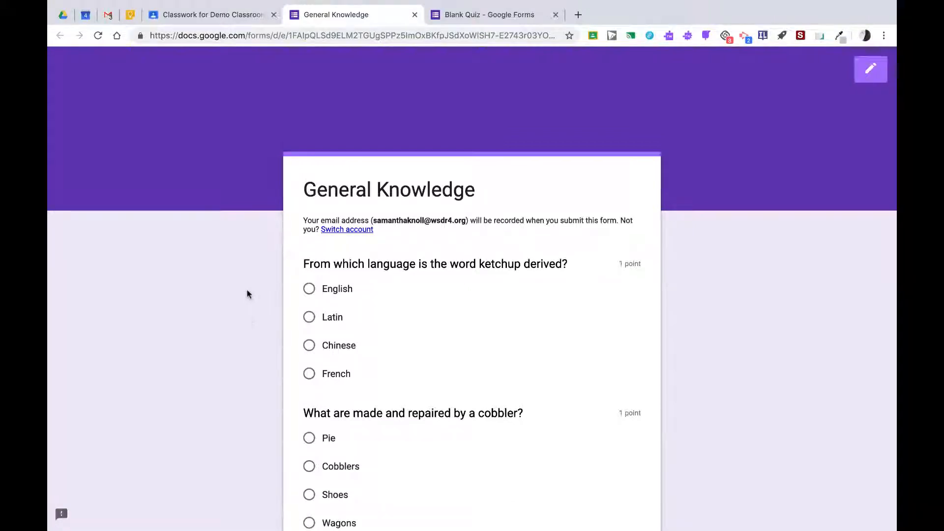
pyautogui.scroll(-5, 247, 294)
pyautogui.scroll(-1, 241, 320)
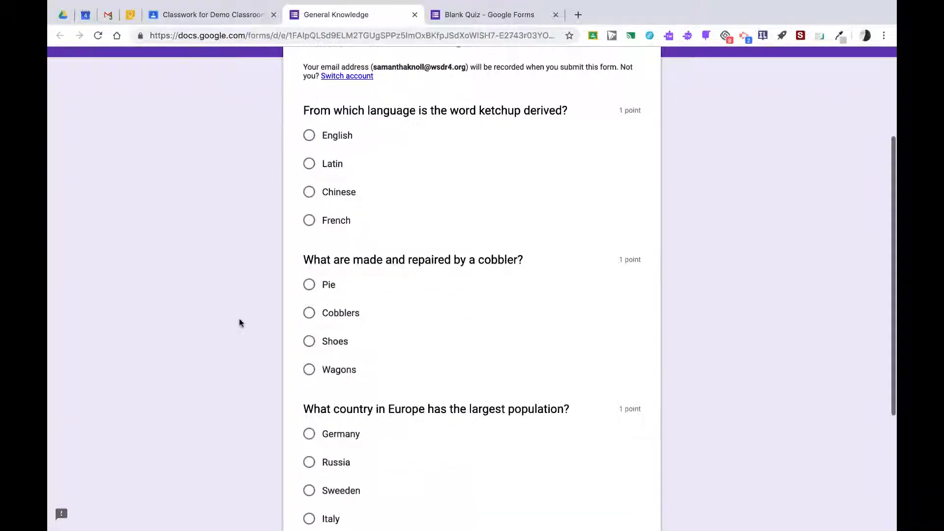
pyautogui.scroll(2, 240, 429)
pyautogui.scroll(3, 240, 430)
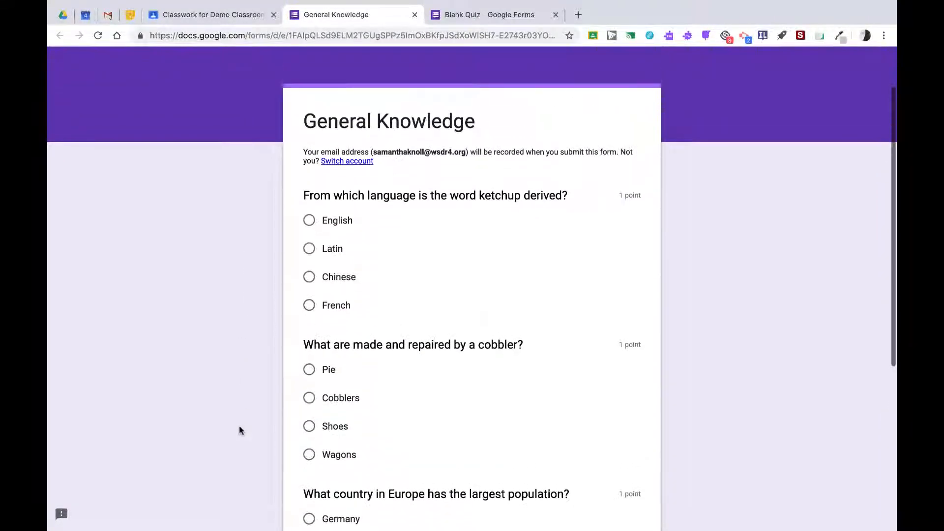